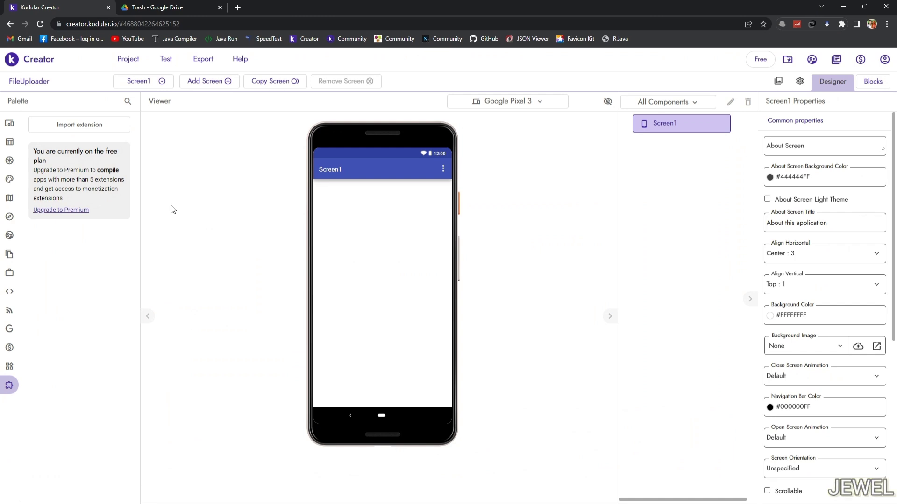
# Import the com.jewel.googledrive.aix extension from file into the palette
pyautogui.click(80, 127)
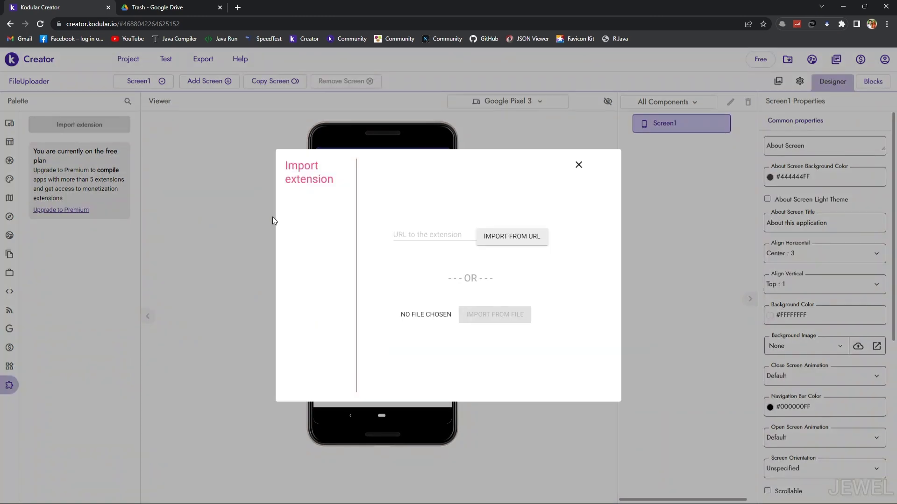
pyautogui.click(415, 317)
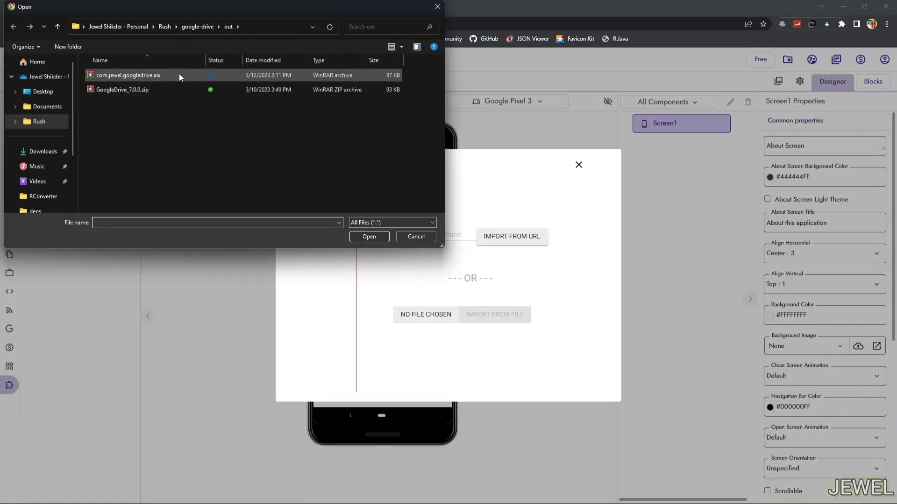
pyautogui.doubleClick(178, 73)
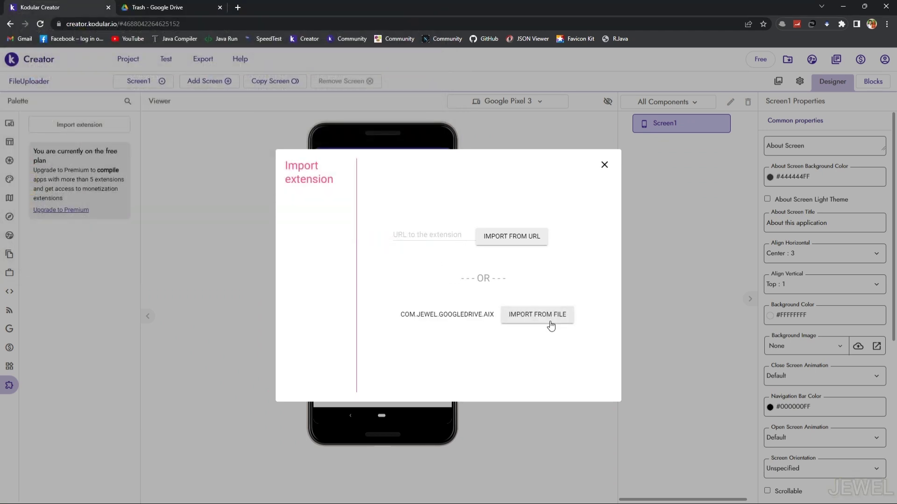
pyautogui.click(550, 321)
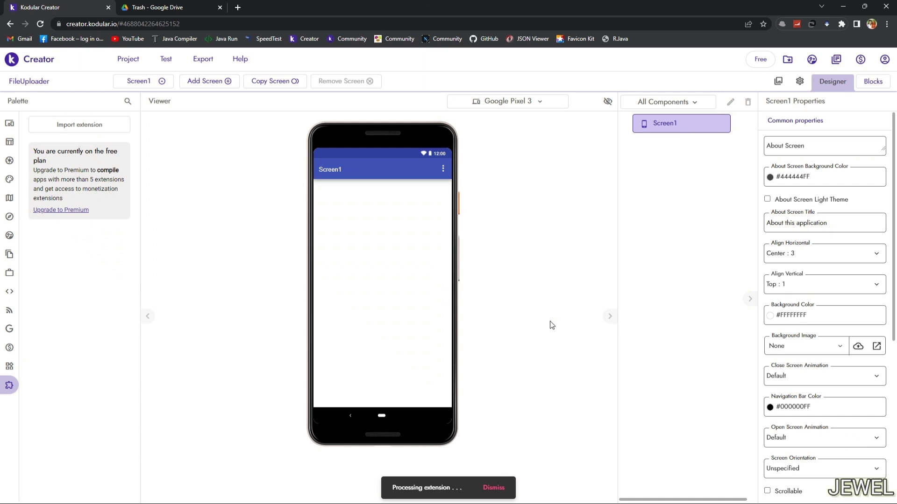
pyautogui.click(529, 86)
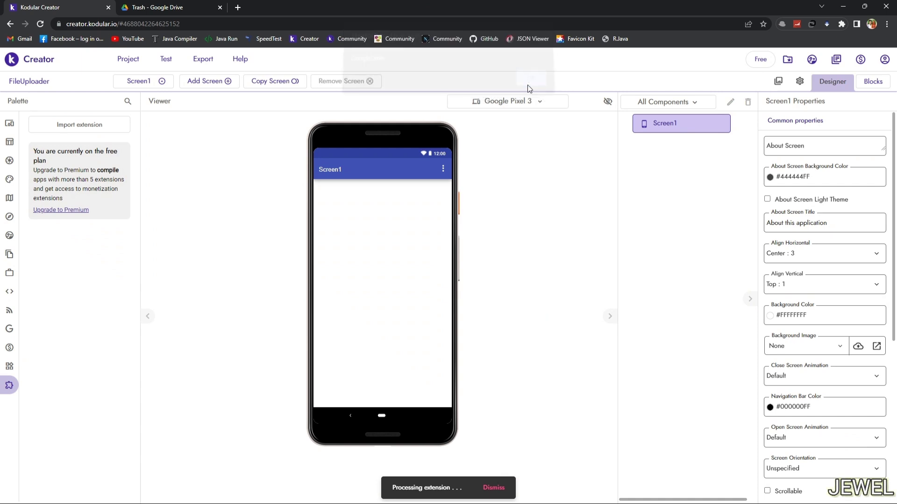
# Add a GoogleDrive1 component to Screen1
pyautogui.moveTo(68, 243); pyautogui.dragTo(382, 269)
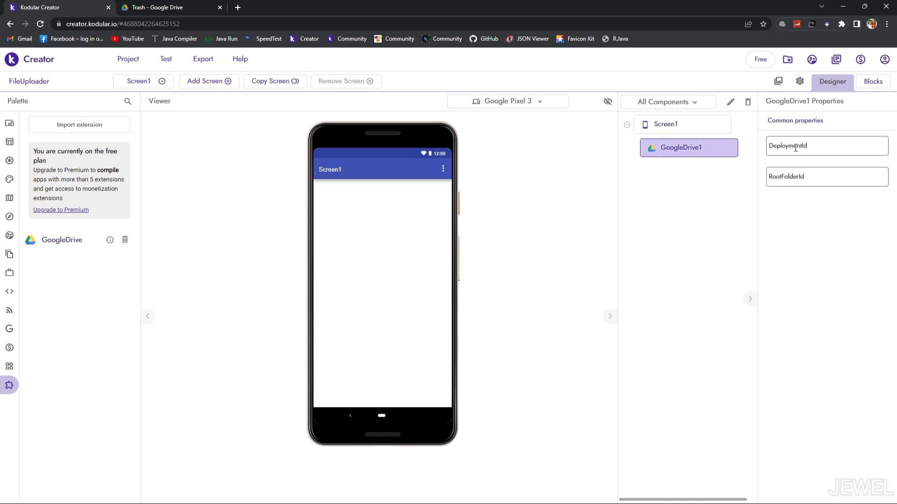
# Paste the deployment key from clipboard history into GoogleDrive1's DeploymentId
pyautogui.click(795, 149)
pyautogui.press('super+v')
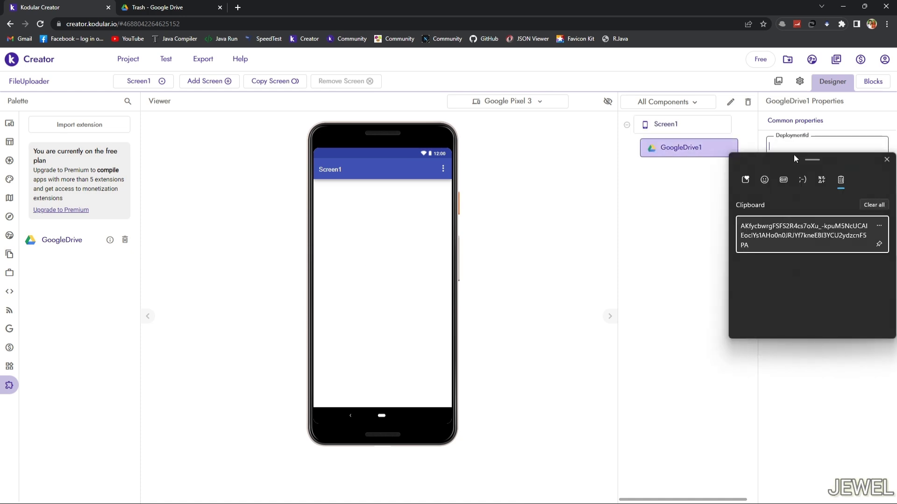
pyautogui.click(775, 236)
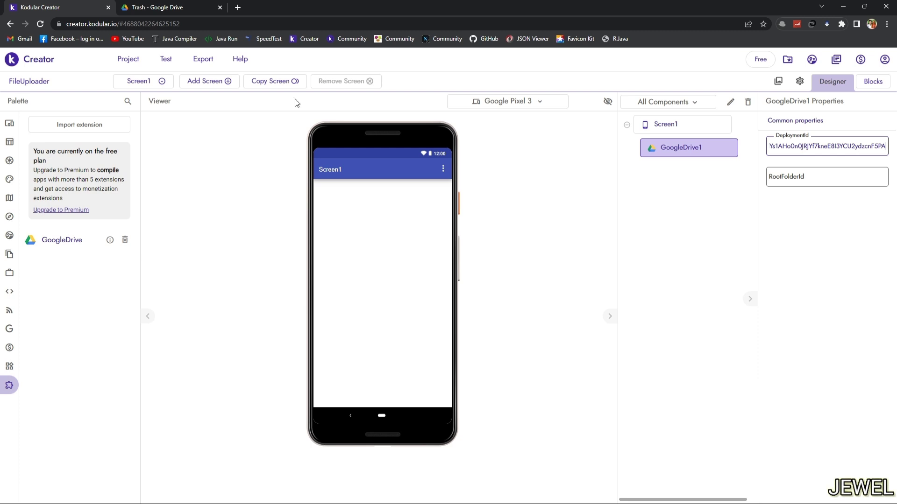
# Go back to the empty DriveUploader folder in the Google Drive tab
pyautogui.click(173, 5)
pyautogui.hotkey('alt', 'Left')
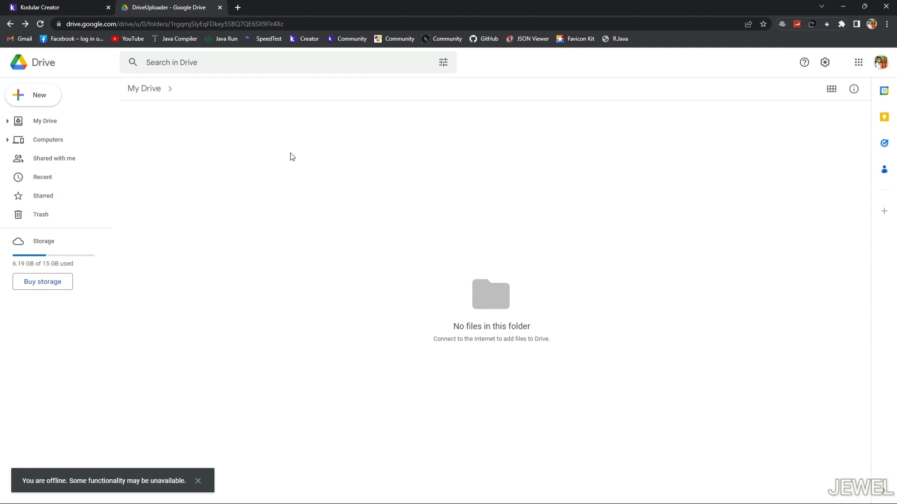
# Copy the DriveUploader folder's ID from the end of the Drive web address
pyautogui.moveTo(285, 24); pyautogui.dragTo(171, 34)
pyautogui.click(176, 39)
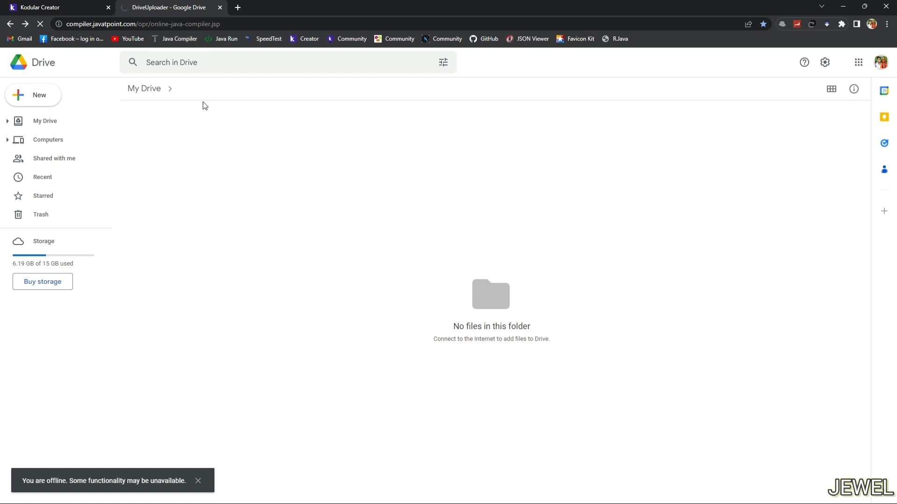
pyautogui.moveTo(301, 21); pyautogui.dragTo(173, 24)
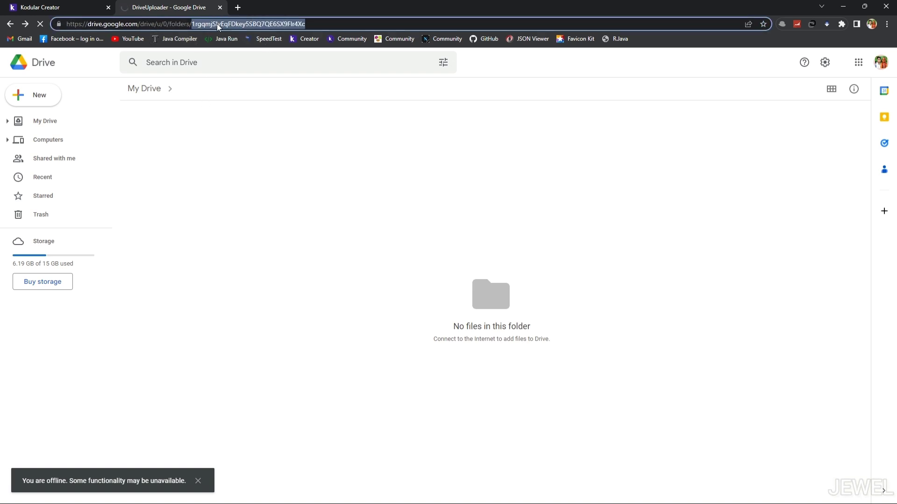
pyautogui.rightClick(218, 24)
pyautogui.click(243, 91)
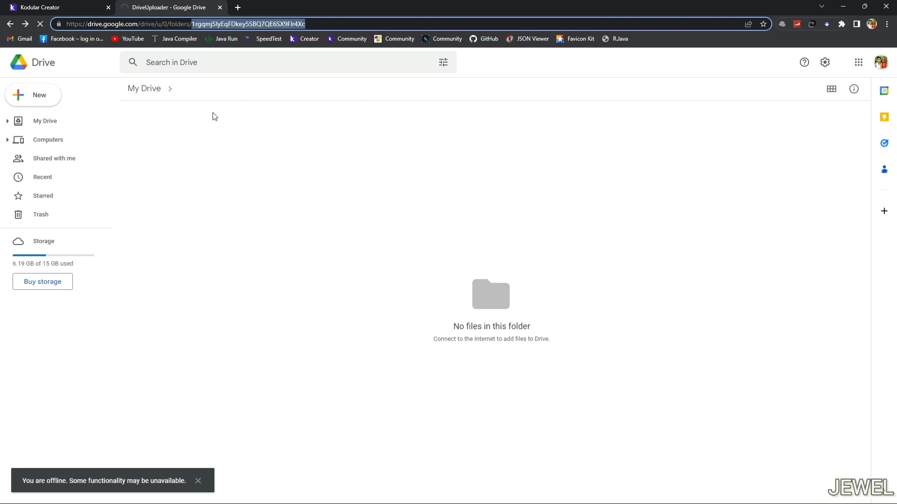
pyautogui.click(213, 117)
# Return to the Kodular Creator project tab
pyautogui.click(31, 3)
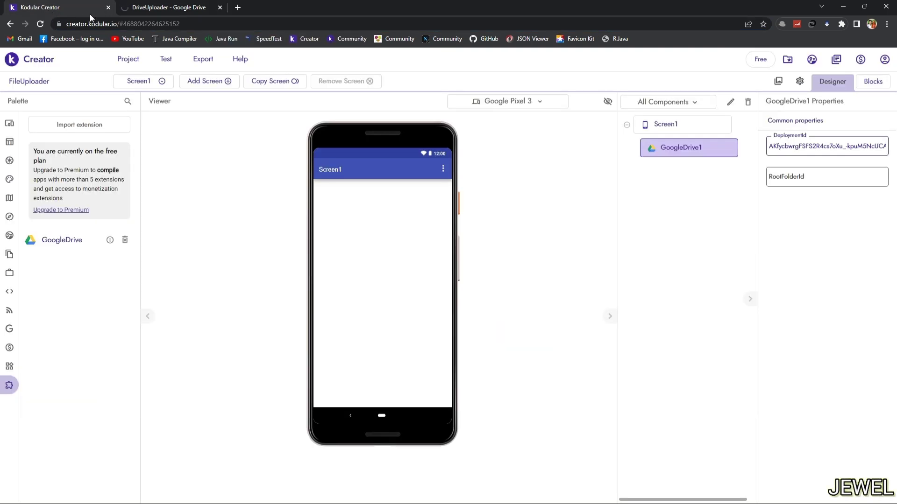
pyautogui.click(139, 10)
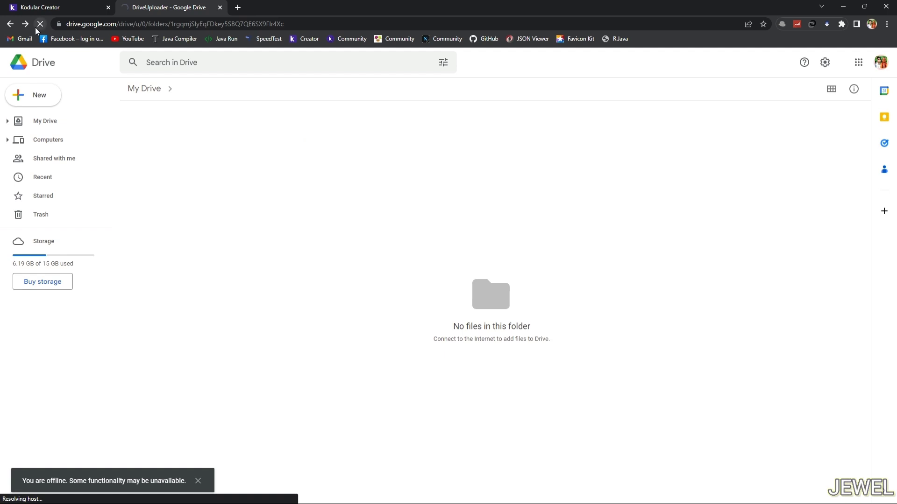
# Paste the Drive folder ID into GoogleDrive1's RootFolderId
pyautogui.click(47, 7)
pyautogui.click(781, 179)
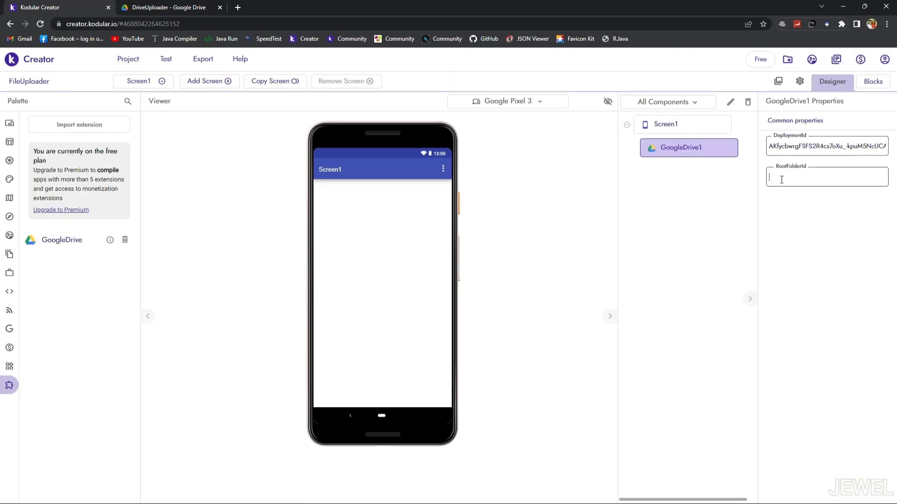
pyautogui.hotkey('ctrl', 'v')
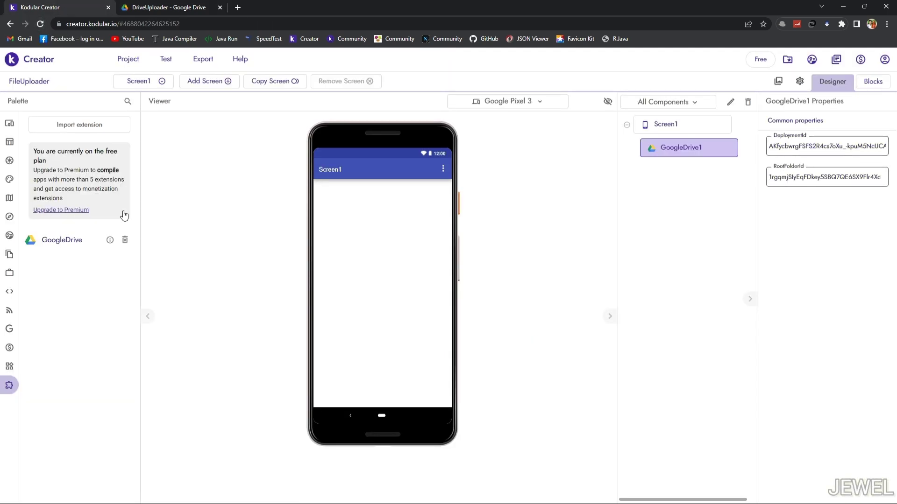
# Add two text boxes, a button and a third text box to Screen1
pyautogui.click(28, 123)
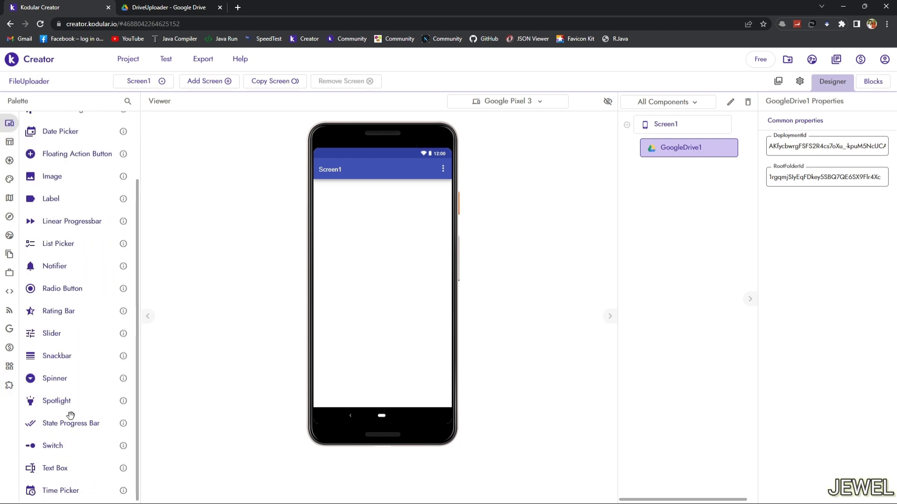
pyautogui.moveTo(39, 473); pyautogui.dragTo(382, 195)
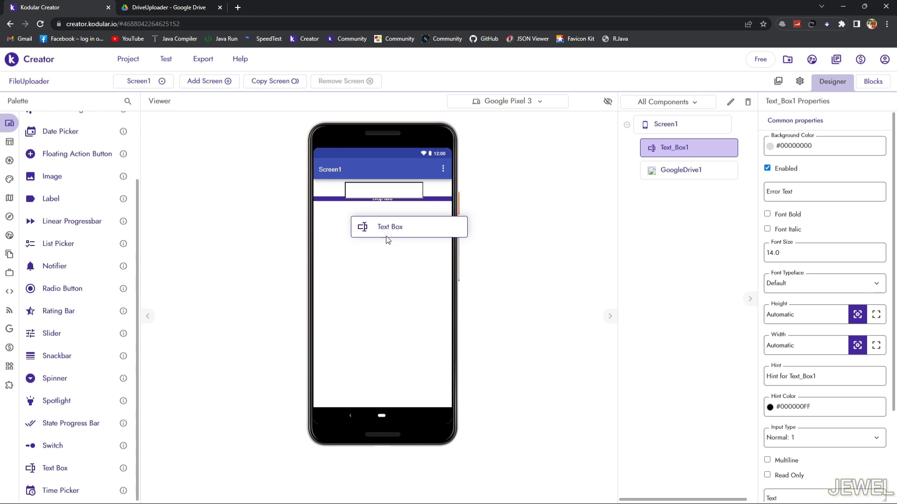
pyautogui.moveTo(55, 469); pyautogui.dragTo(388, 235)
pyautogui.scroll(1, 57, 238)
pyautogui.scroll(1, 58, 235)
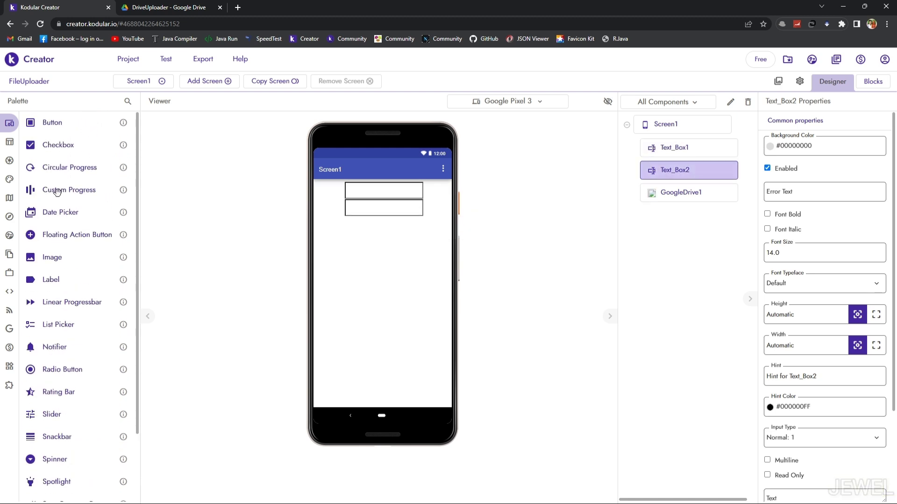
pyautogui.moveTo(56, 124); pyautogui.dragTo(363, 258)
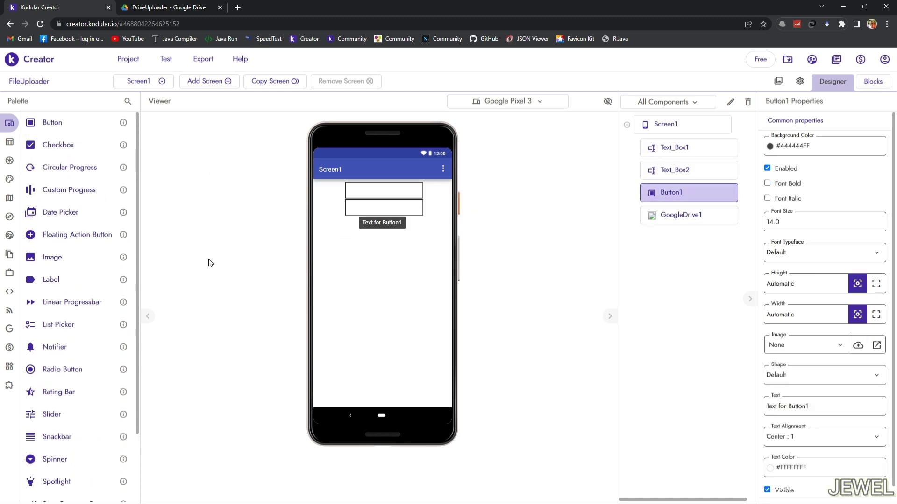
pyautogui.scroll(-1, 56, 474)
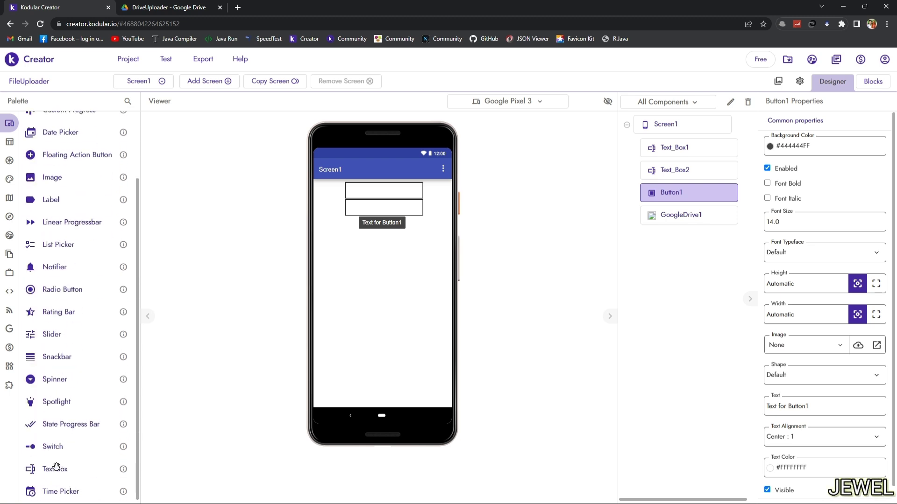
pyautogui.moveTo(57, 477); pyautogui.dragTo(378, 301)
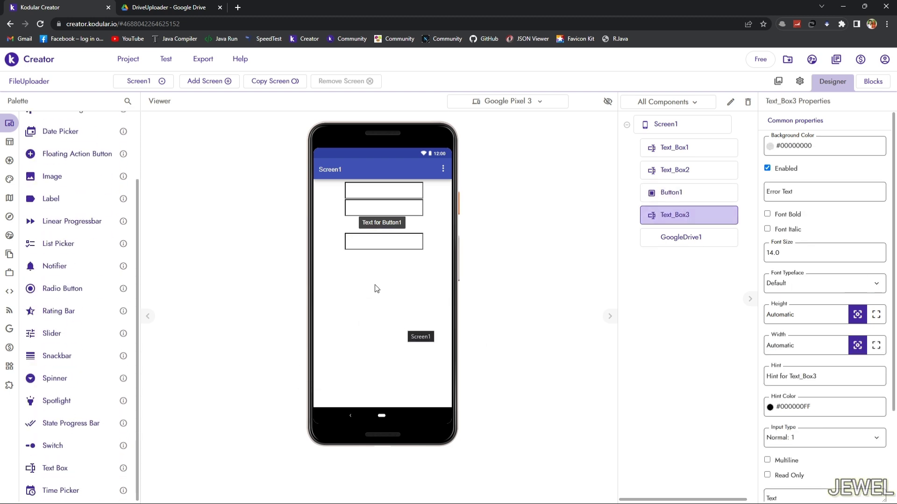
pyautogui.click(405, 190)
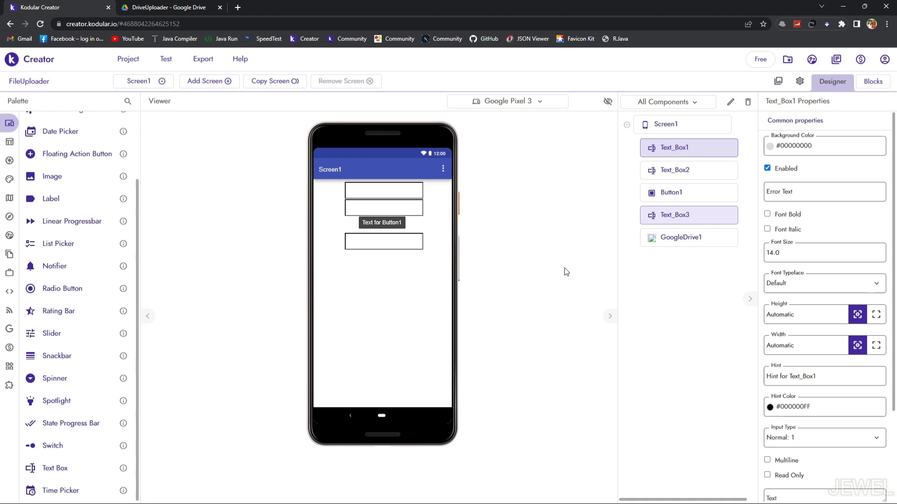
# Rename Text_Box1 to maxDuration with the hint Max Duration
pyautogui.click(730, 102)
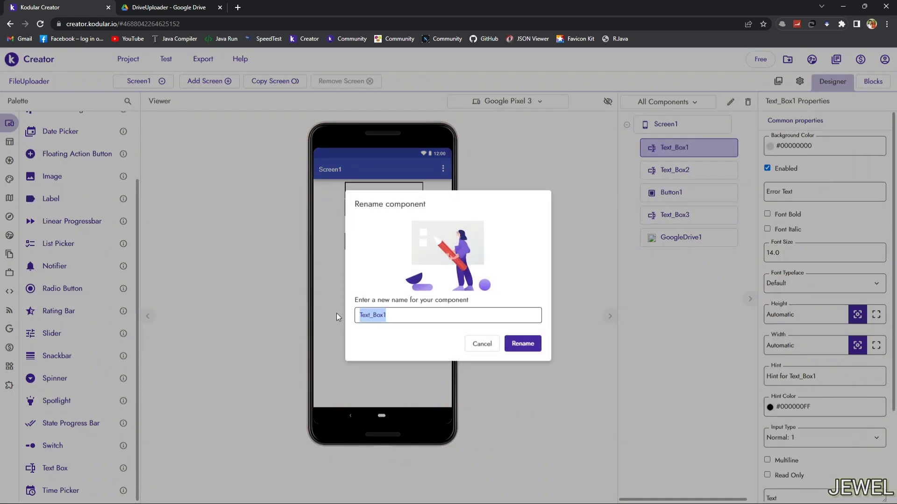
pyautogui.write('maxD')
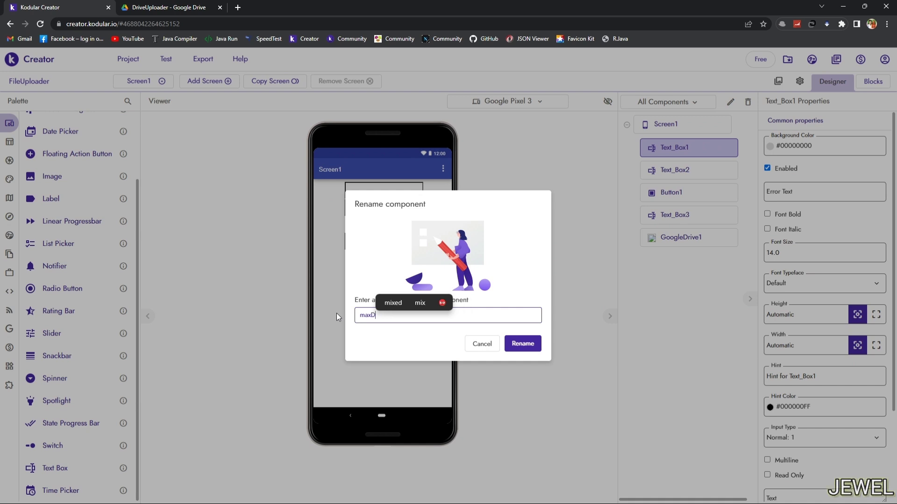
pyautogui.write('uratio')
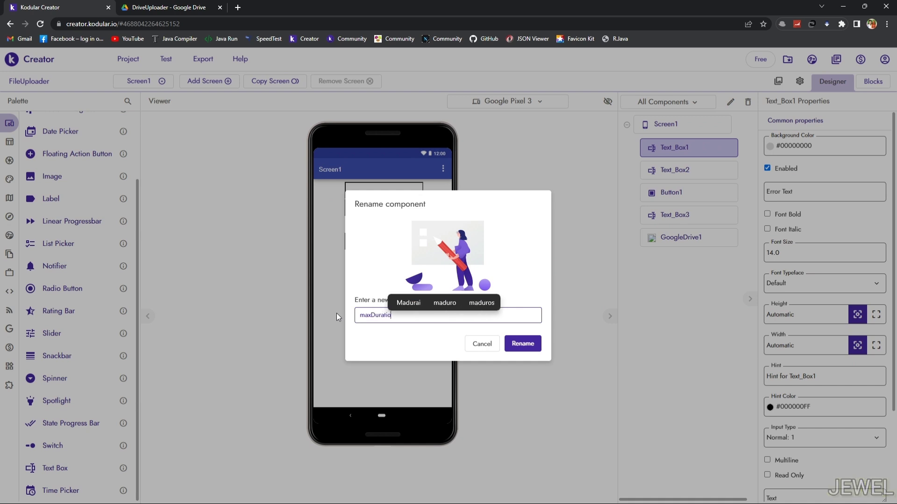
pyautogui.write('n')
pyautogui.press('Return')
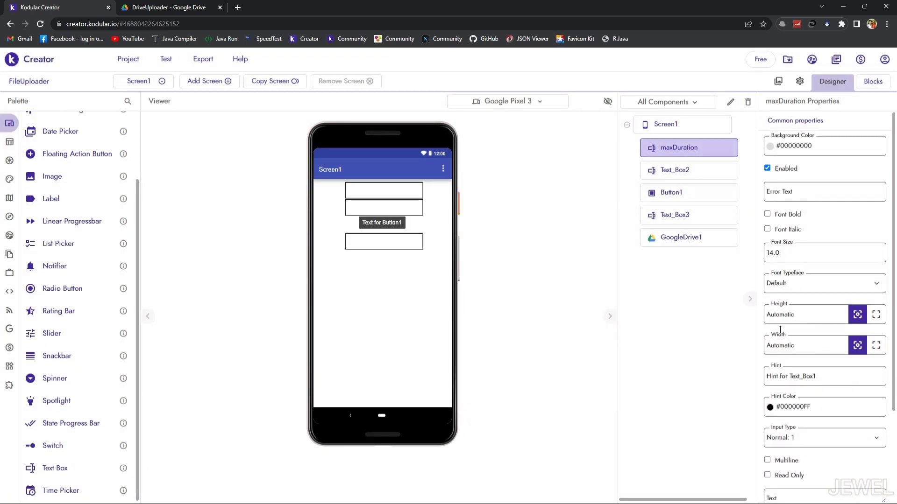
pyautogui.moveTo(821, 376); pyautogui.dragTo(754, 384)
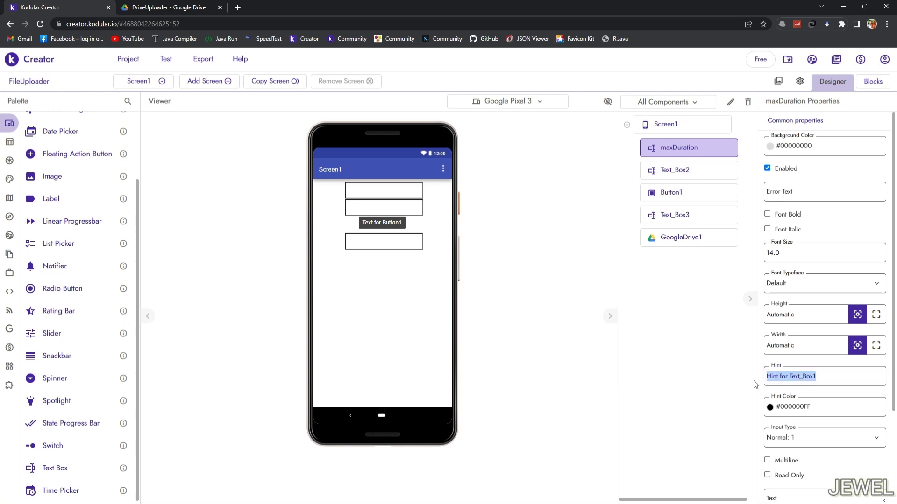
pyautogui.write('Max D')
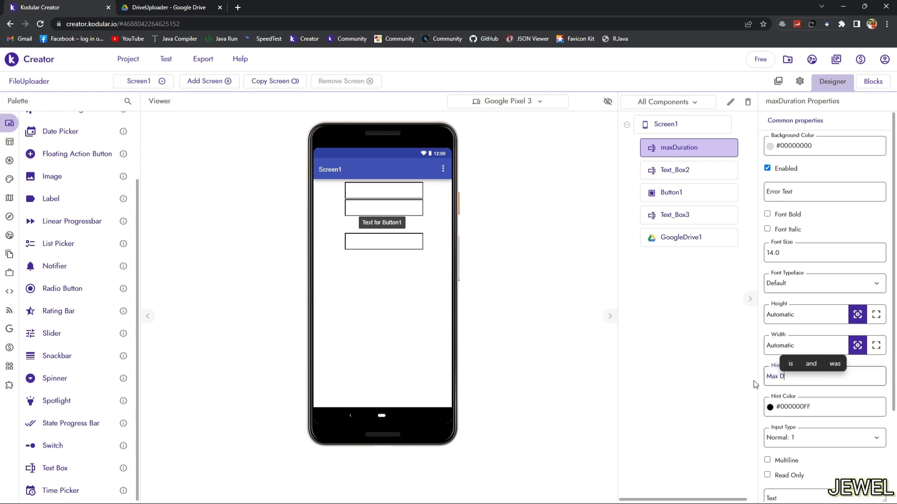
pyautogui.write('uration')
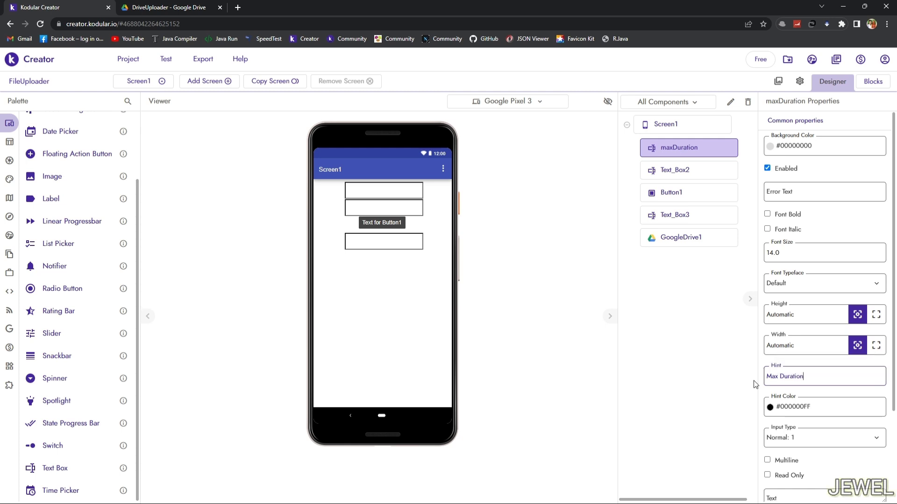
pyautogui.press('Return')
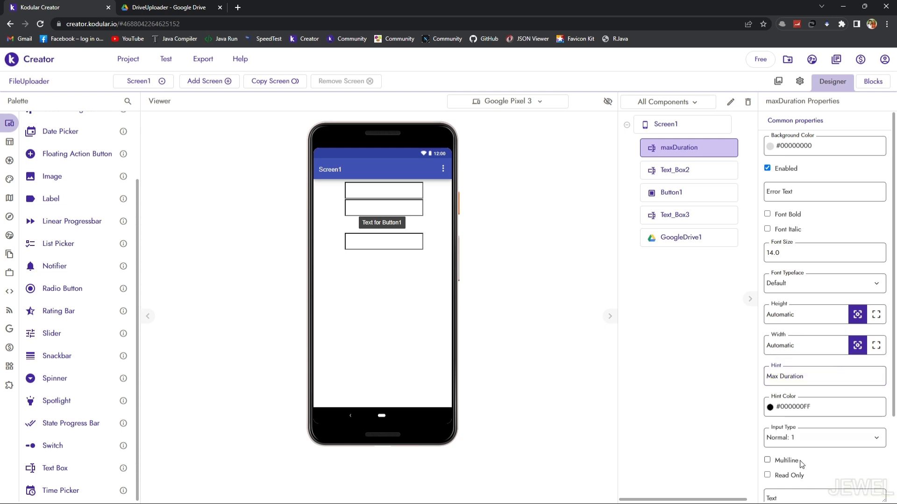
pyautogui.scroll(-2, 876, 309)
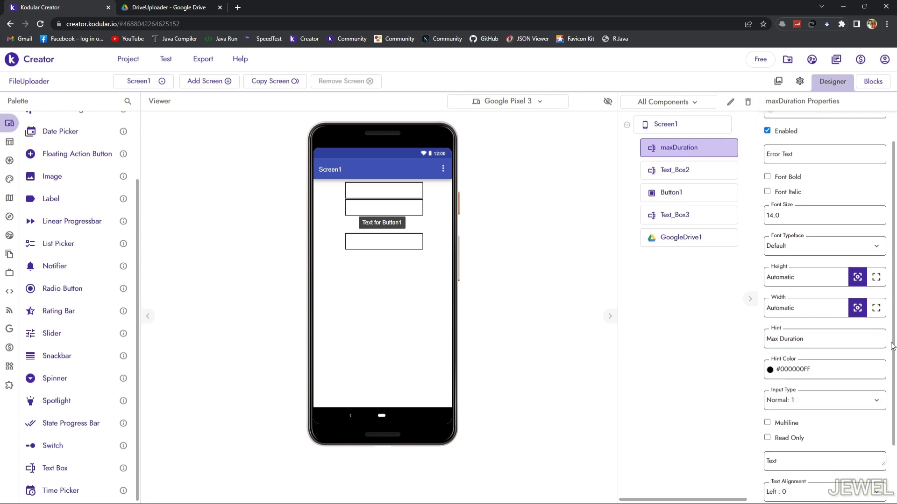
# Make maxDuration number-only (Number: 5) with default text 10
pyautogui.click(833, 359)
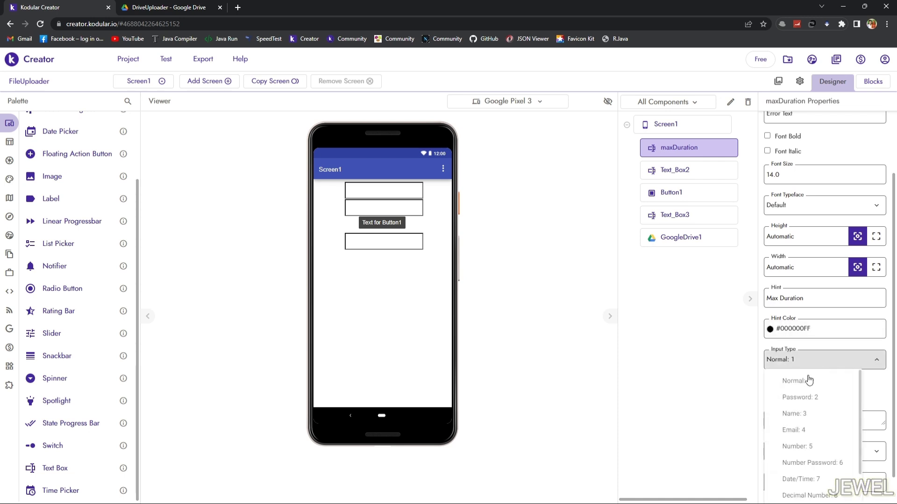
pyautogui.click(800, 446)
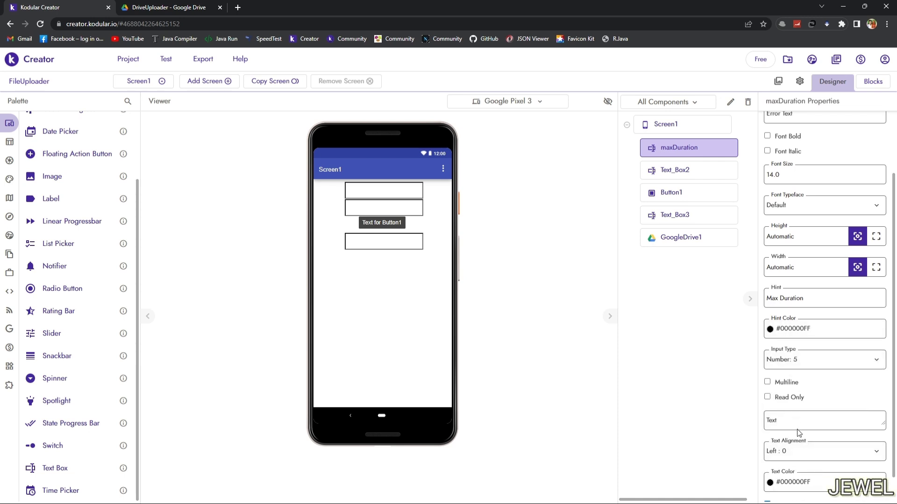
pyautogui.click(793, 424)
pyautogui.write('10')
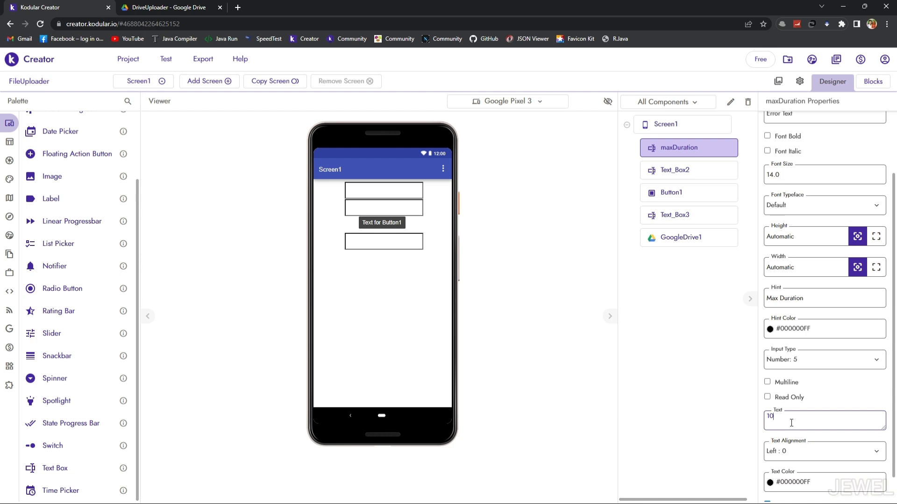
pyautogui.press('Return')
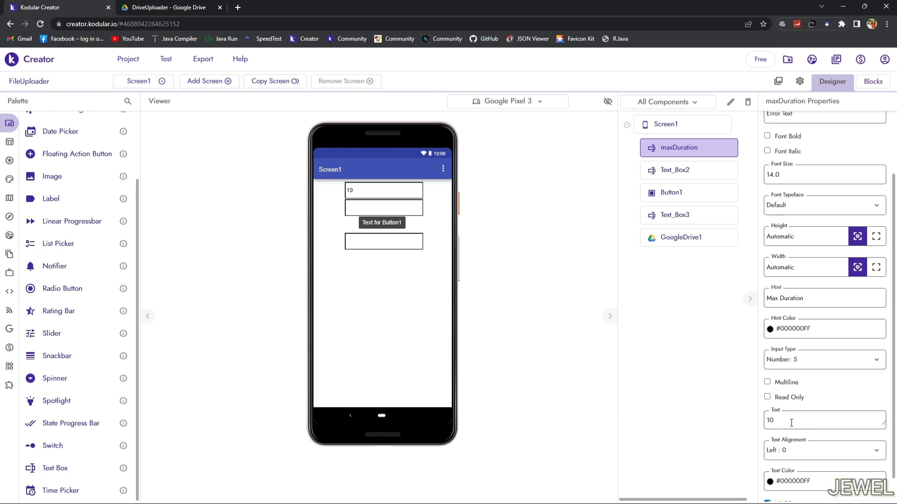
# Start replacing the second text box's hint with Video Quality
pyautogui.click(701, 171)
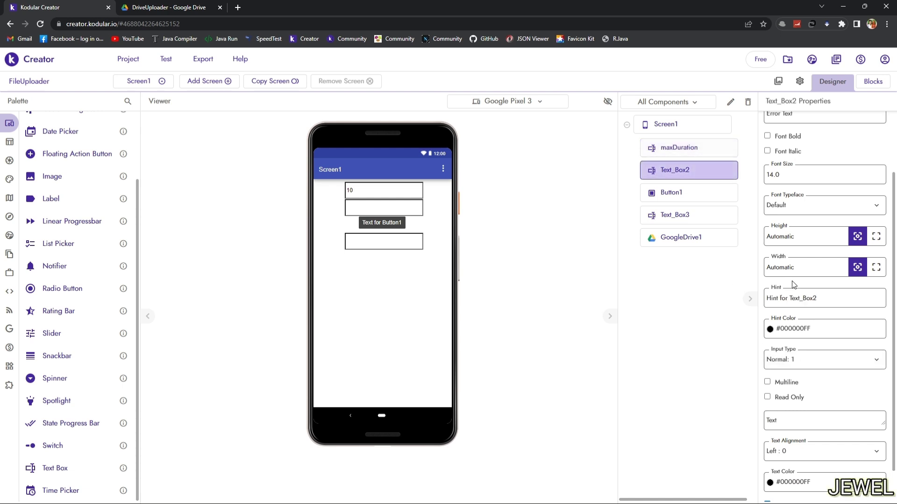
pyautogui.moveTo(827, 301); pyautogui.dragTo(762, 304)
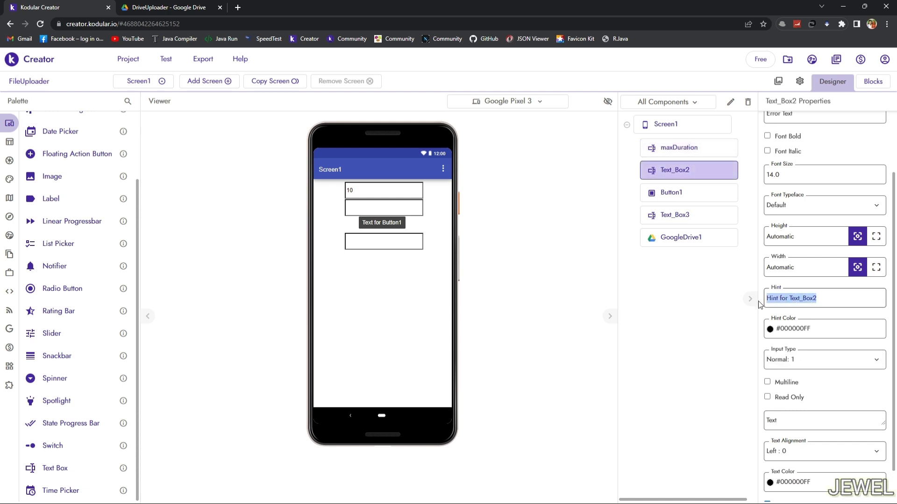
pyautogui.write('Video W')
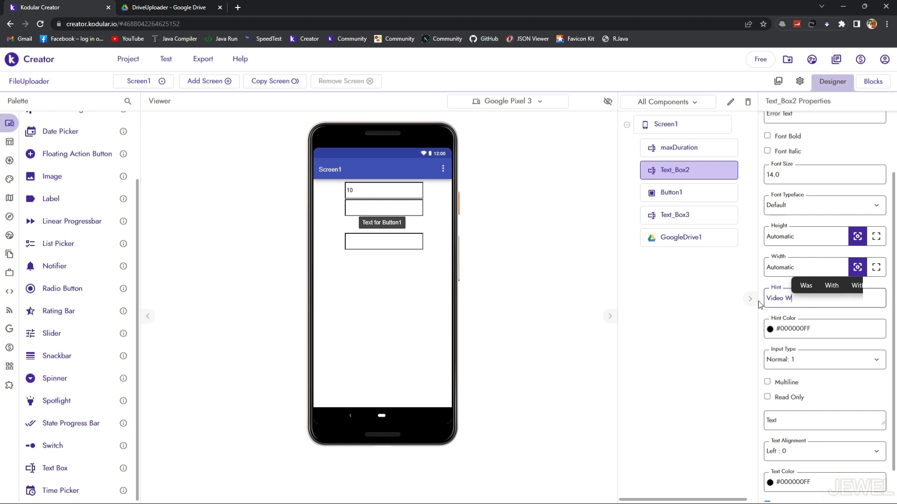
pyautogui.press('BackSpace')
pyautogui.write('Qua')
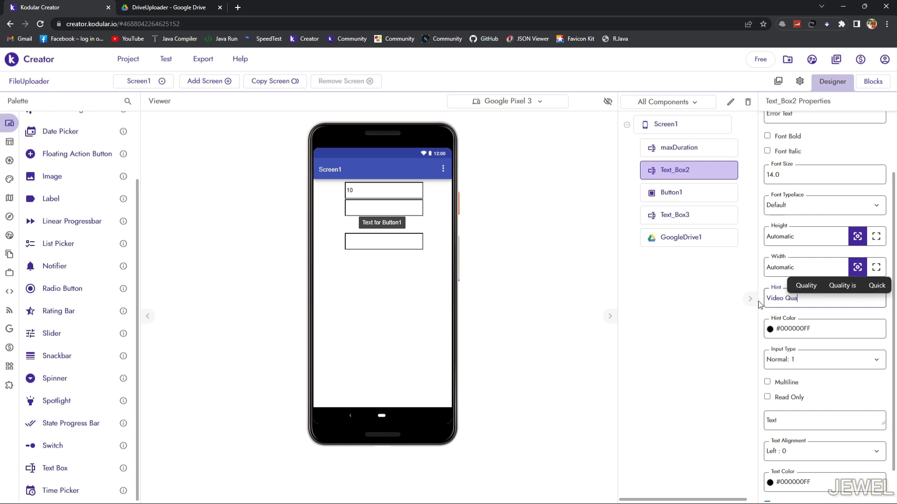
pyautogui.write('lity')
# Confirm the Video Quality hint and rename the text box videoQuality
pyautogui.press('Return')
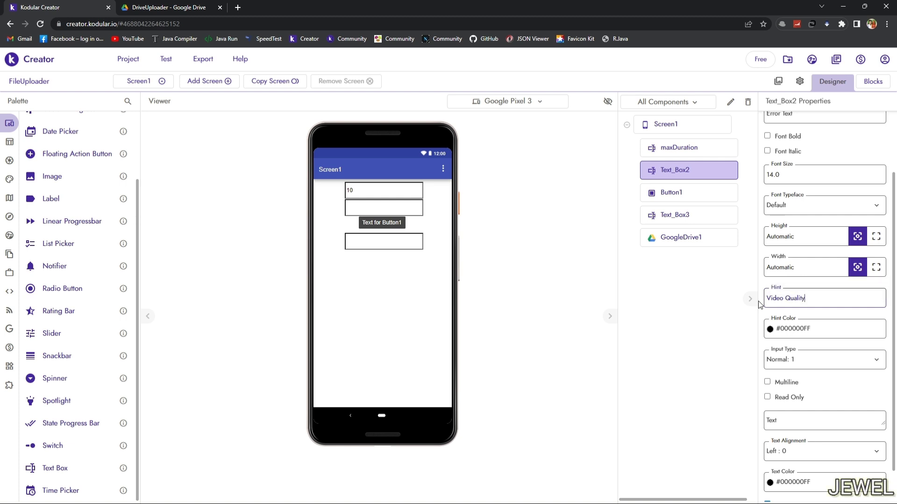
pyautogui.click(730, 101)
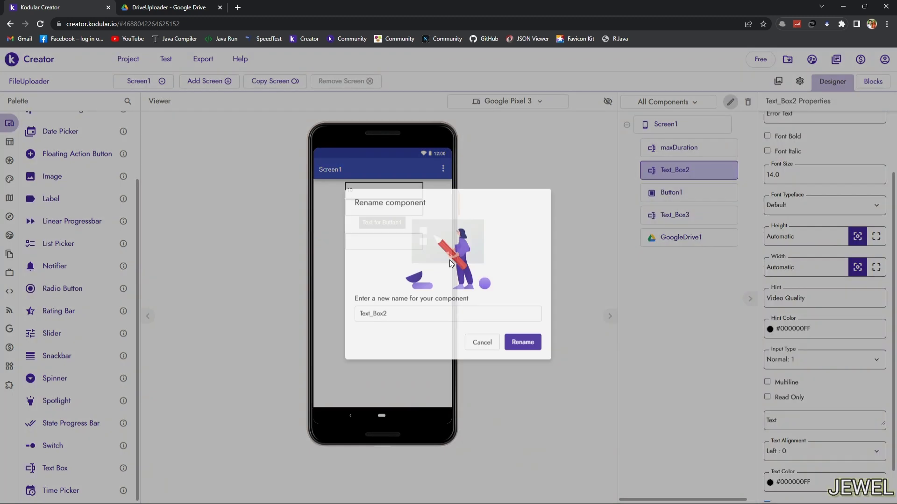
pyautogui.write('vi')
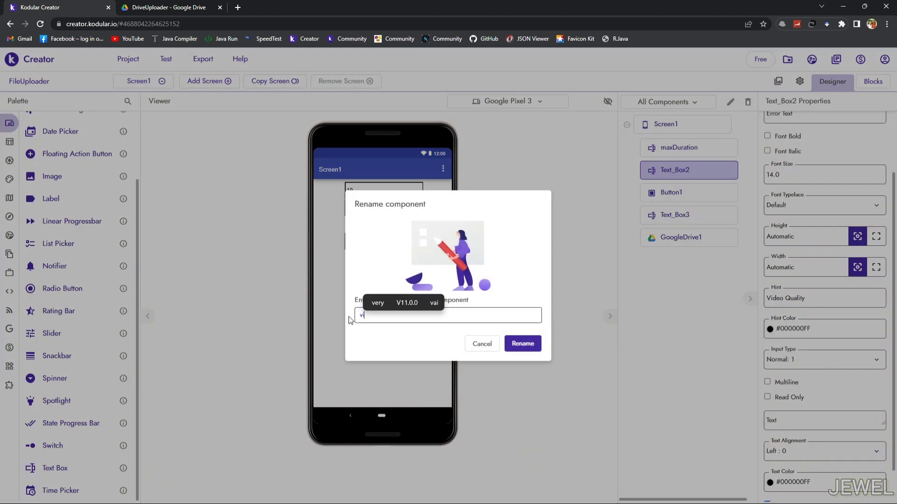
pyautogui.write('deoQu')
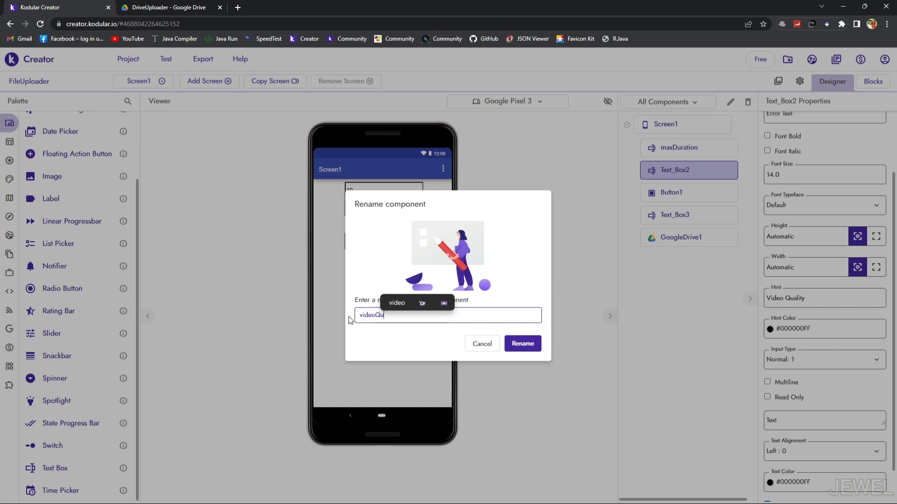
pyautogui.write('ality')
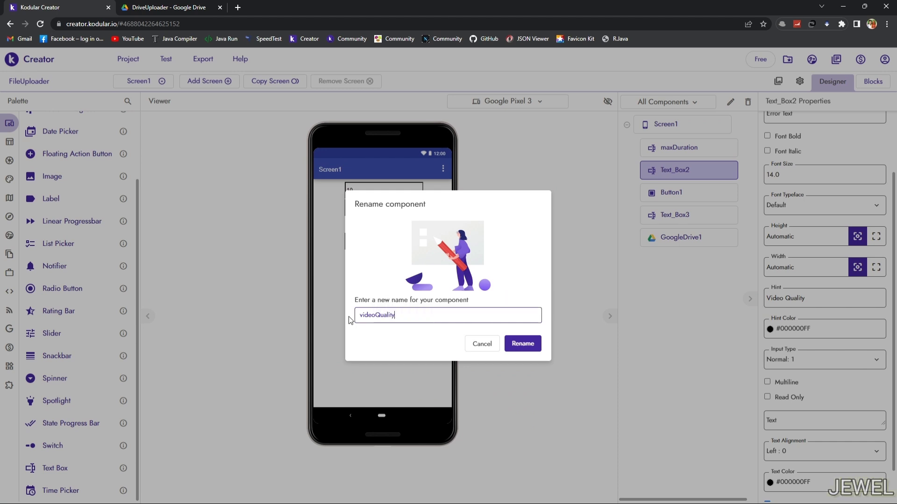
pyautogui.press('Return')
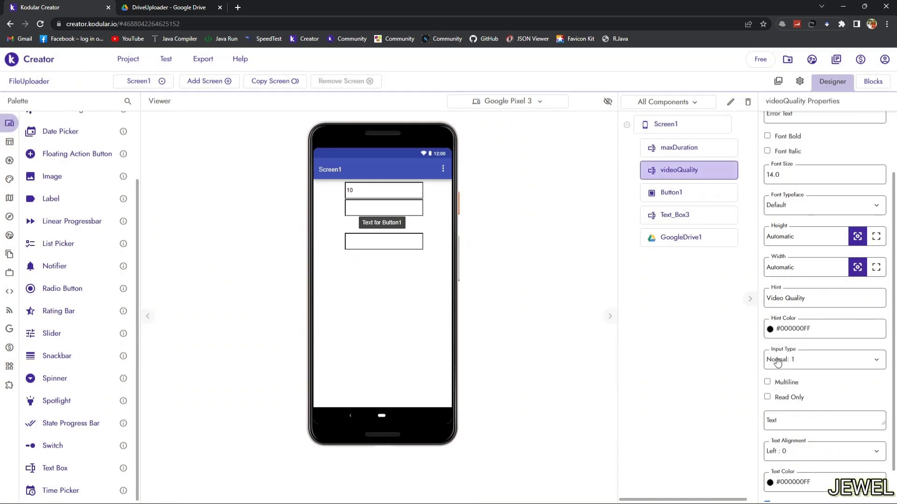
# Give videoQuality default text 1 and number-only input (Number: 5)
pyautogui.click(788, 425)
pyautogui.write('1')
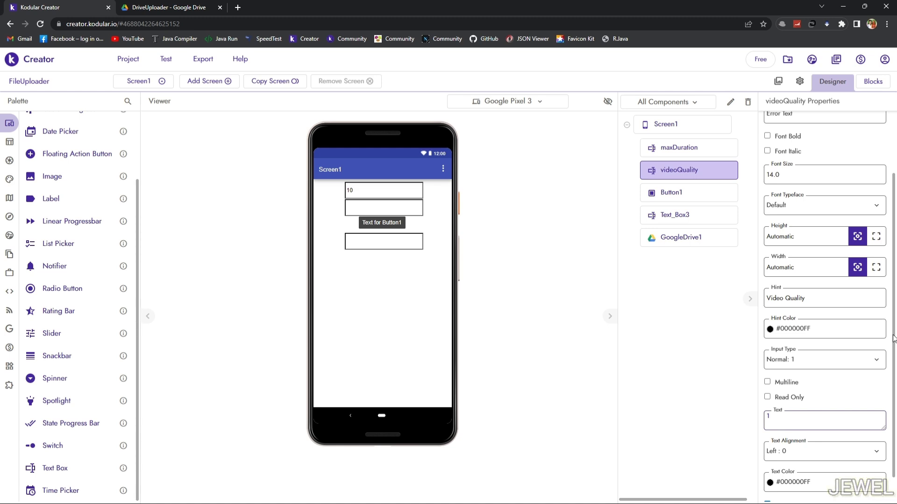
pyautogui.moveTo(893, 338); pyautogui.dragTo(893, 388)
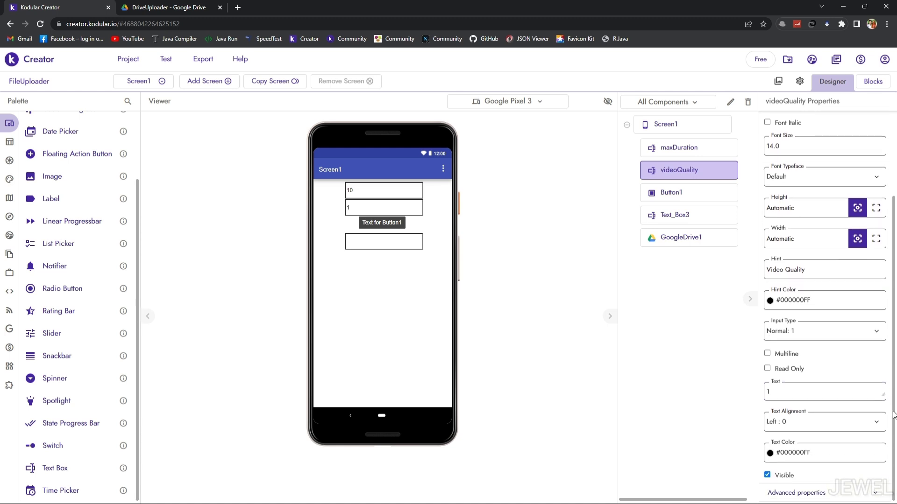
pyautogui.click(847, 334)
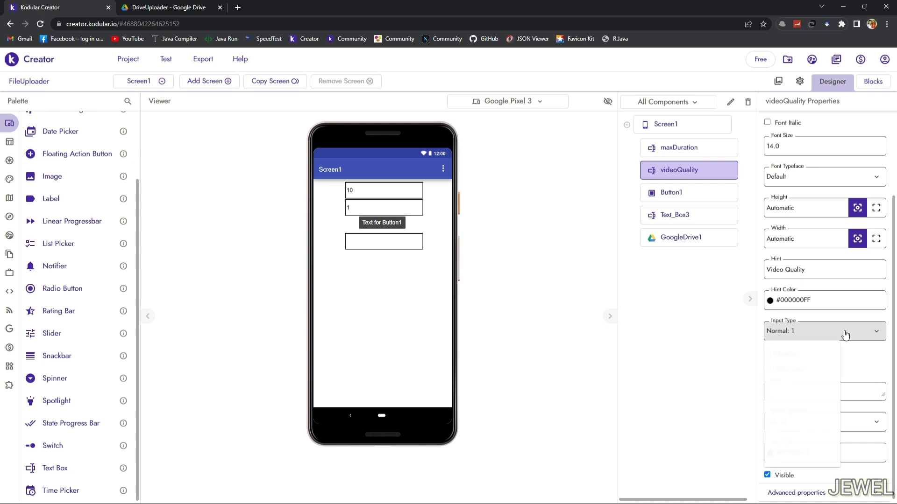
pyautogui.click(816, 419)
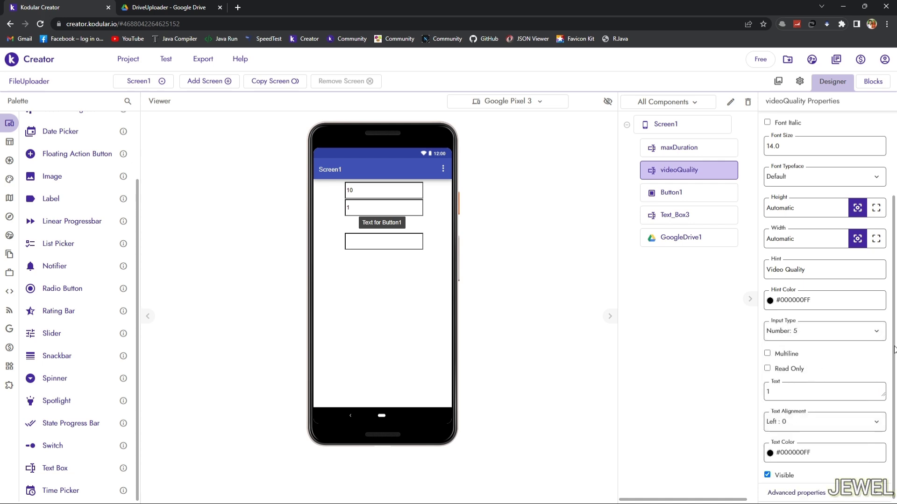
pyautogui.moveTo(894, 349); pyautogui.dragTo(886, 222)
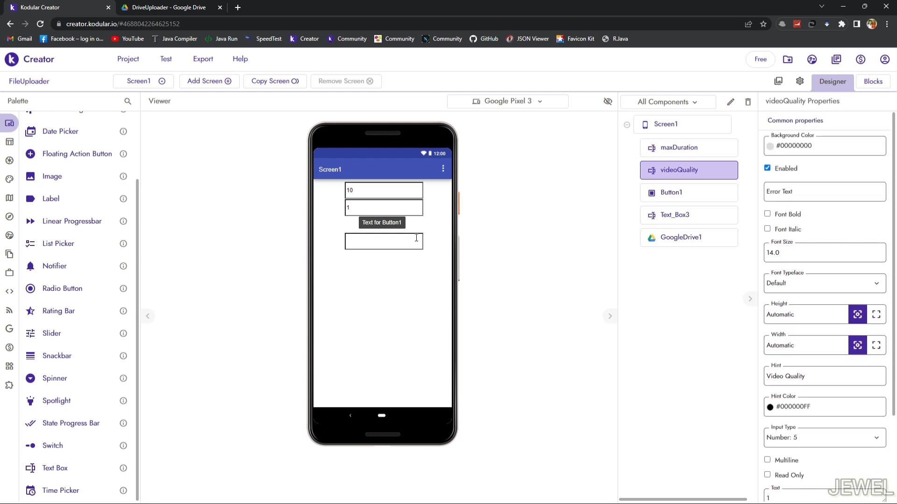
# Rename Button1 to RecordVideo
pyautogui.click(382, 223)
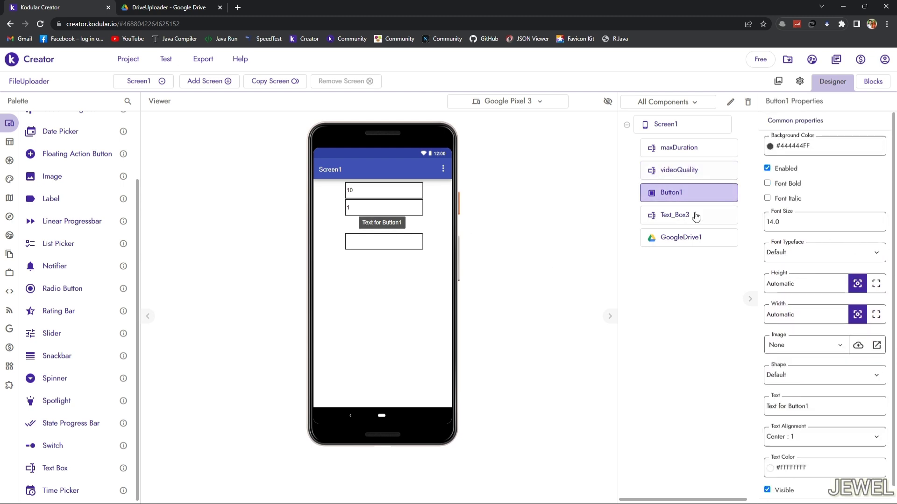
pyautogui.click(729, 102)
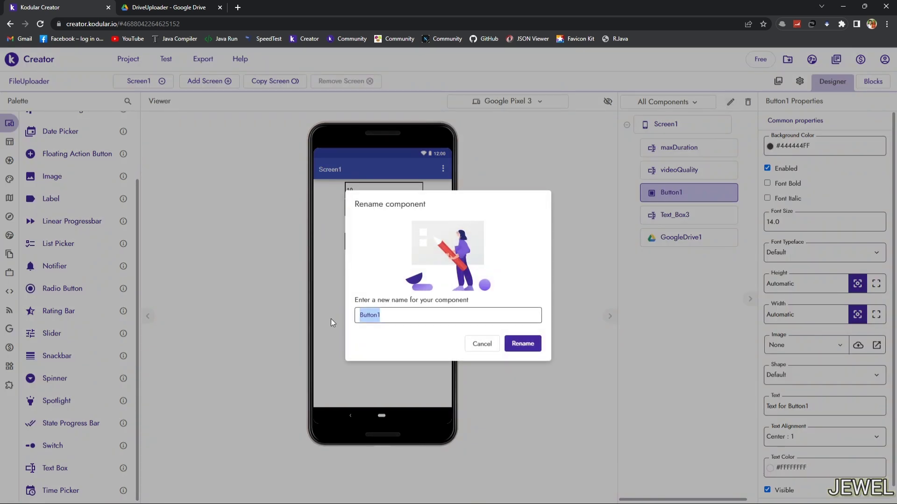
pyautogui.write('Recorfd')
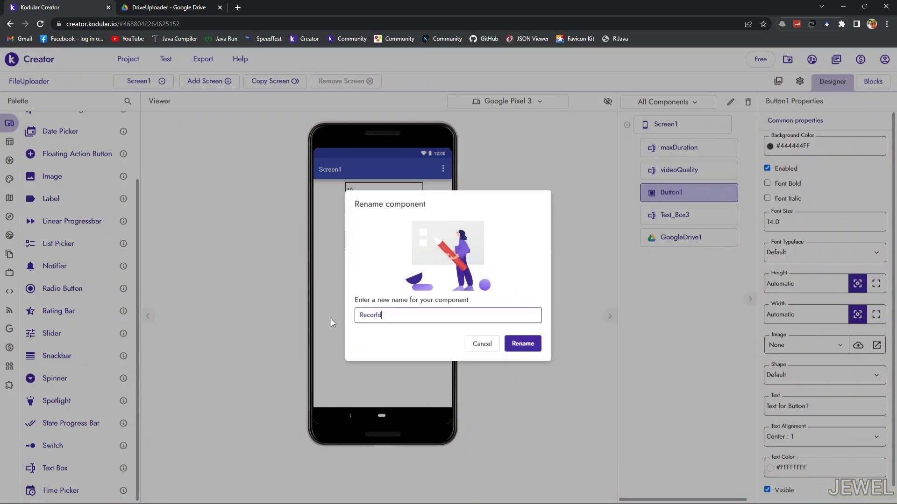
pyautogui.press('BackSpace')
pyautogui.press('BackSpace')
pyautogui.write('d')
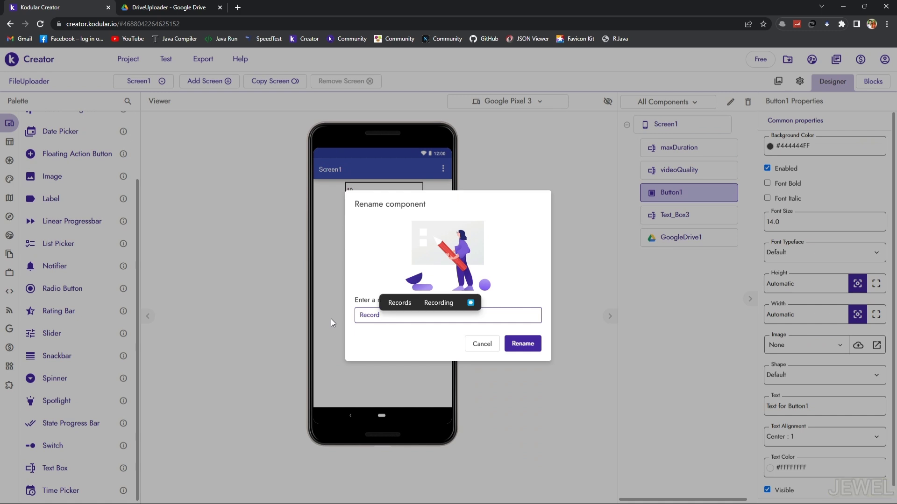
pyautogui.write('Video')
pyautogui.press('Return')
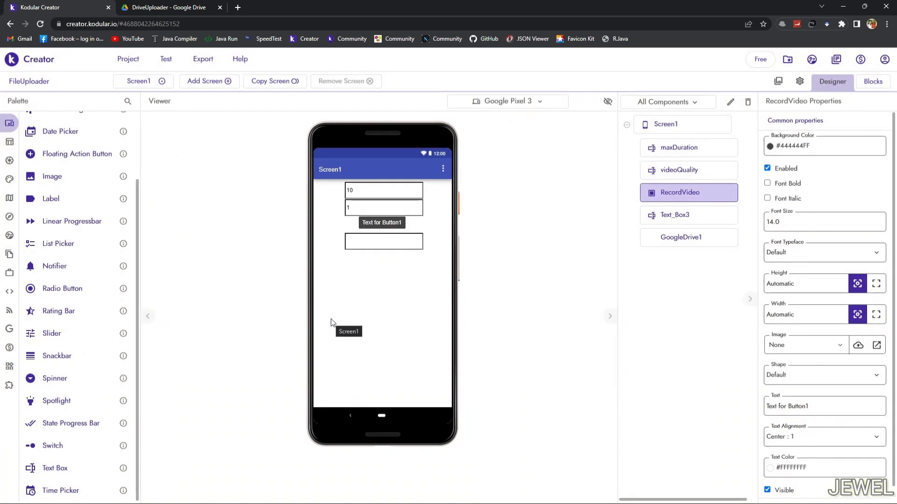
# Set the button's label to Record Video To Upload
pyautogui.tripleClick(819, 408)
pyautogui.write('Rec')
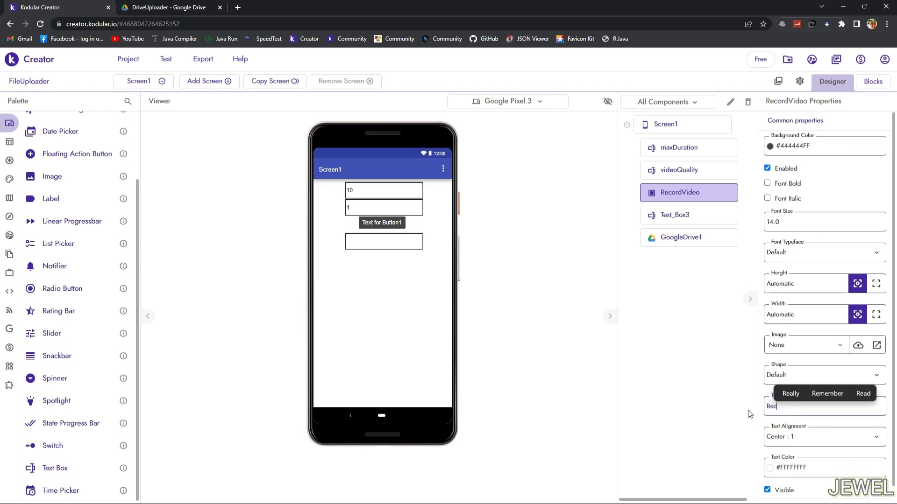
pyautogui.write('ord Vid')
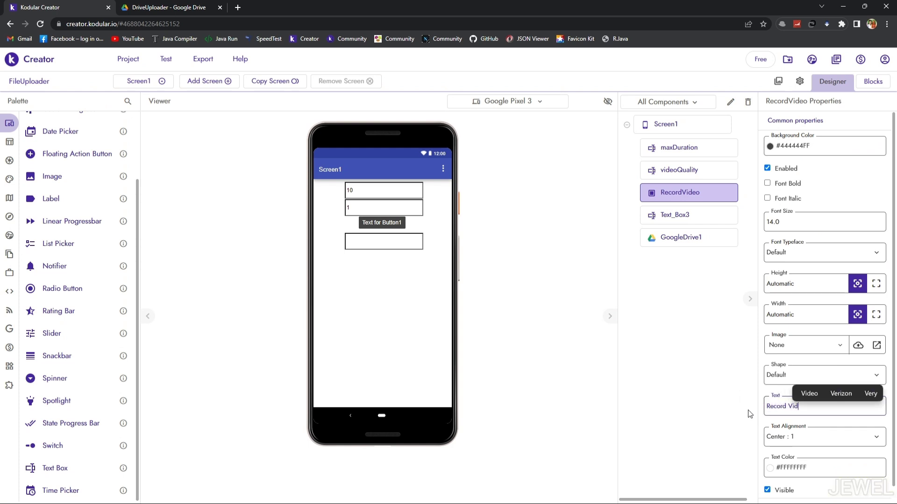
pyautogui.write('eo To ')
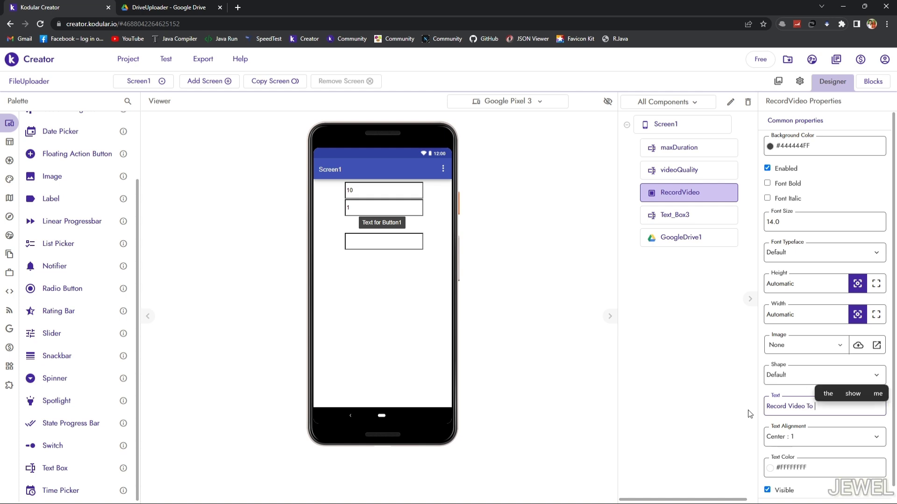
pyautogui.write('Upload')
pyautogui.press('Return')
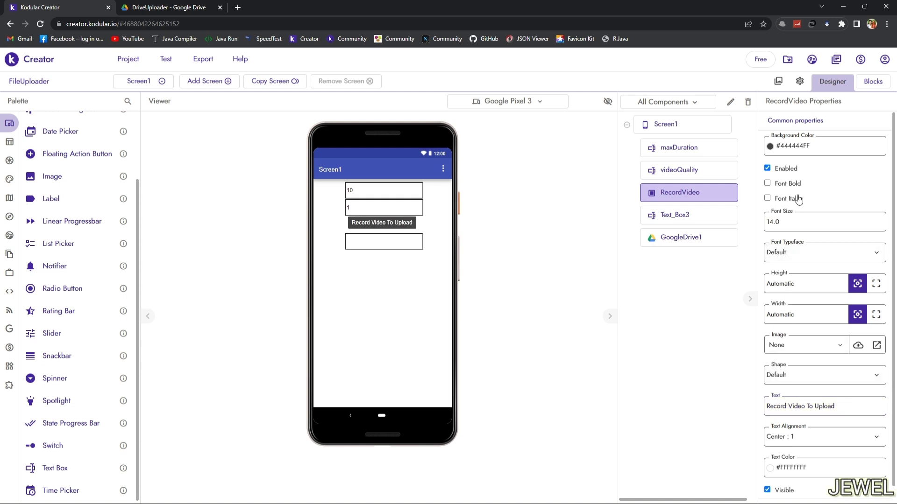
# Give Text_Box3 a 100px height and 90% width
pyautogui.click(684, 218)
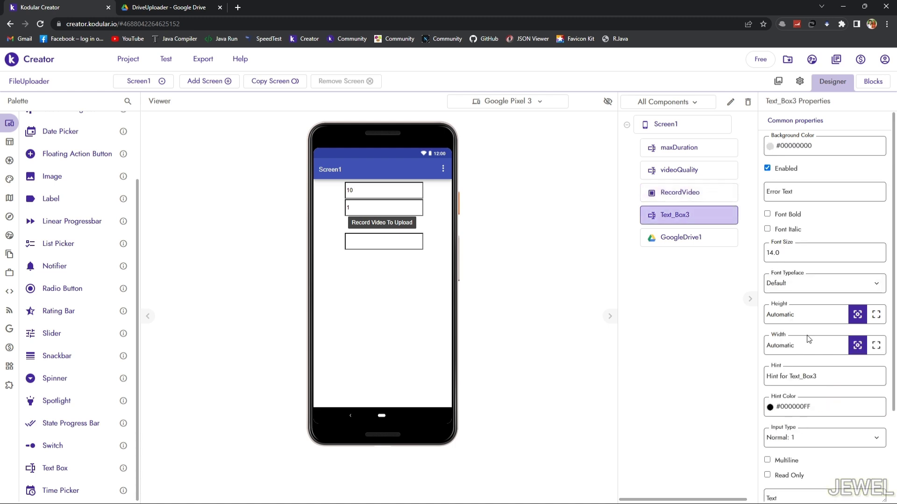
pyautogui.click(830, 318)
pyautogui.write('100px')
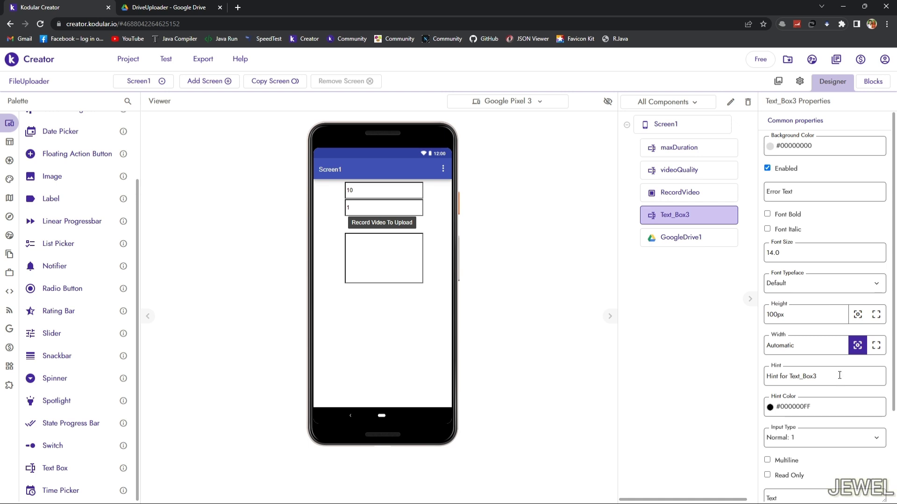
pyautogui.doubleClick(827, 345)
pyautogui.write('90')
pyautogui.write('%')
pyautogui.press('Return')
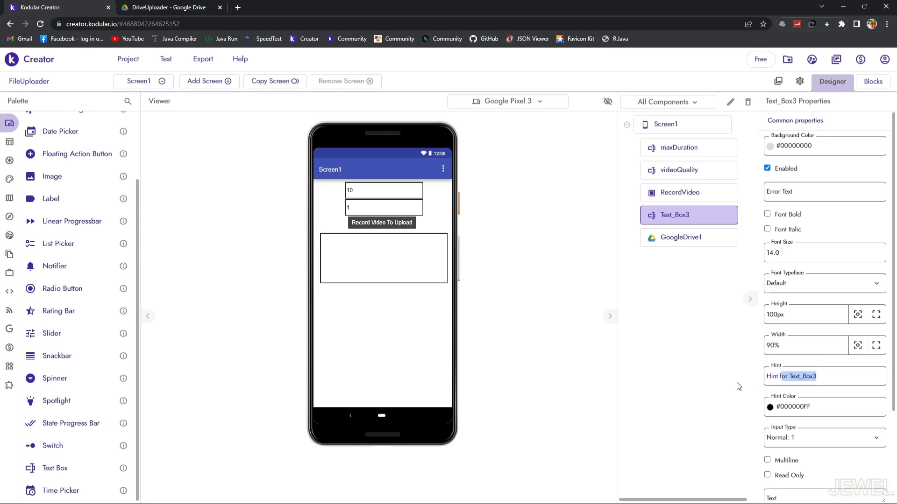
# Set Text_Box3's hint to Response and enable multiline
pyautogui.moveTo(832, 382); pyautogui.dragTo(737, 385)
pyautogui.write('Resp')
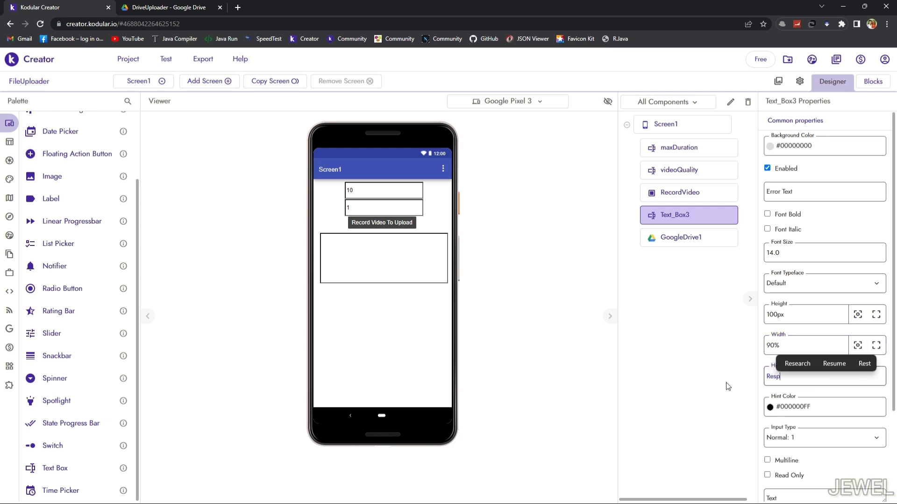
pyautogui.write('onse')
pyautogui.press('Return')
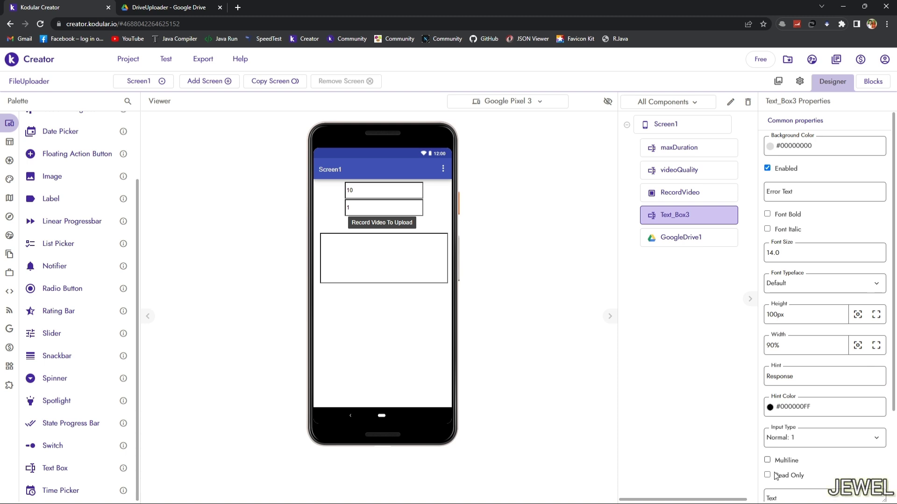
pyautogui.click(767, 460)
pyautogui.moveTo(894, 395); pyautogui.dragTo(896, 329)
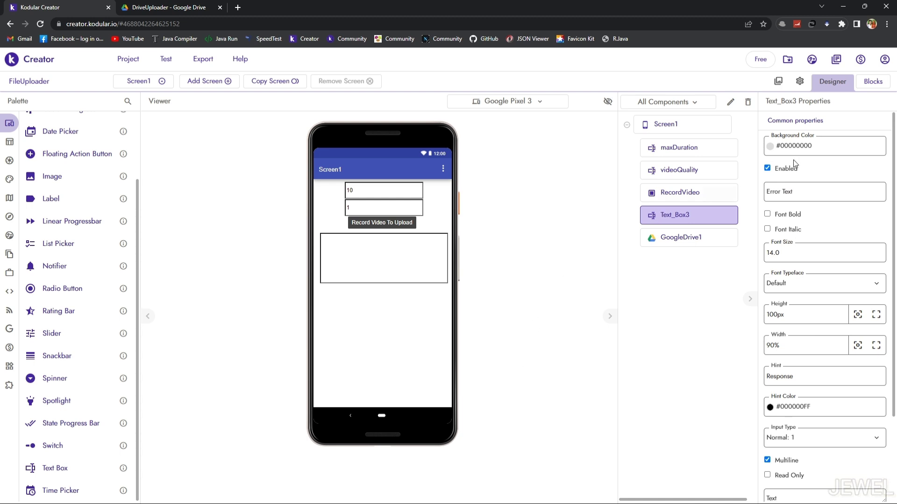
# Make RecordVideo.Click call GoogleDrive1.RecordVideoToUpload in the blocks editor
pyautogui.click(869, 83)
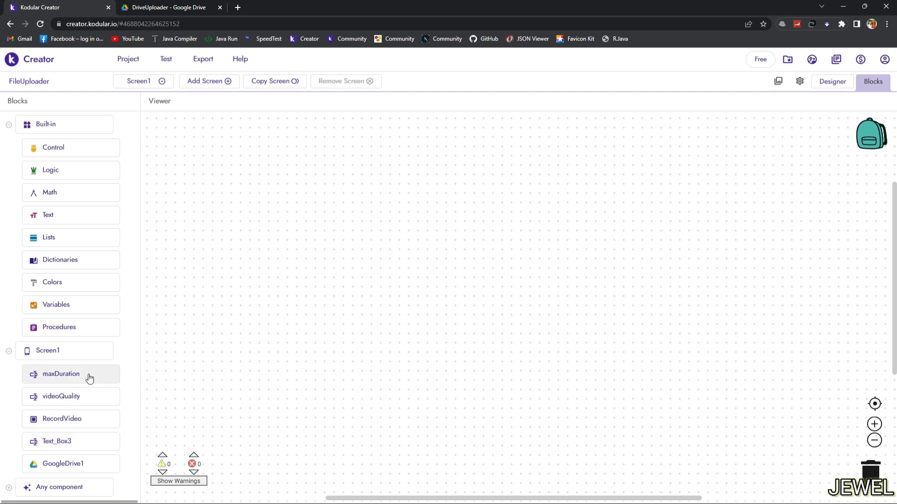
pyautogui.click(80, 420)
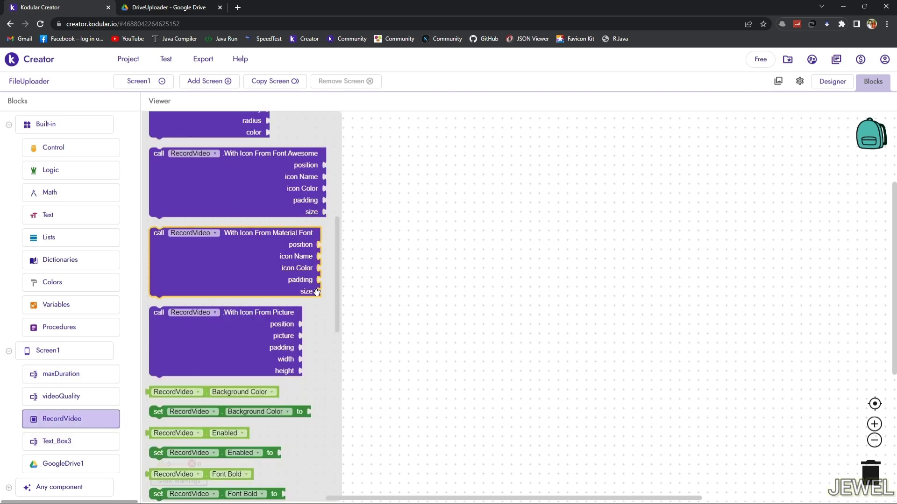
pyautogui.scroll(10, 340, 237)
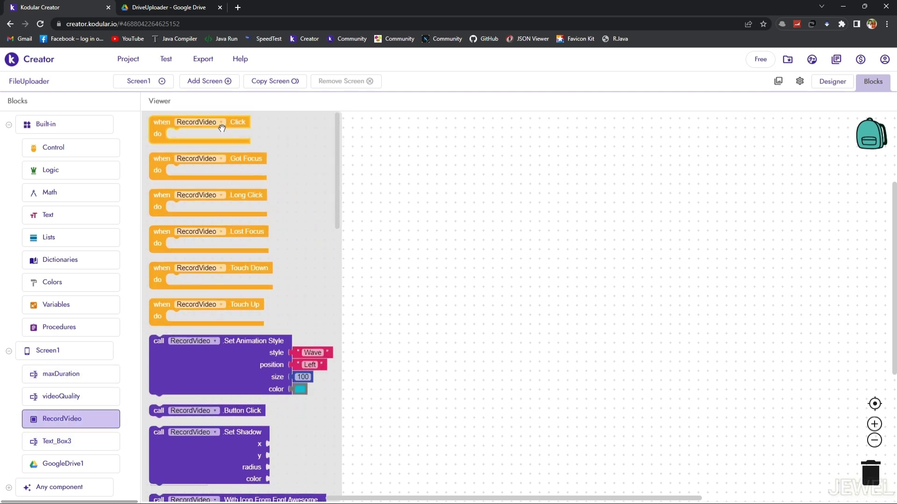
pyautogui.moveTo(221, 127); pyautogui.dragTo(304, 177)
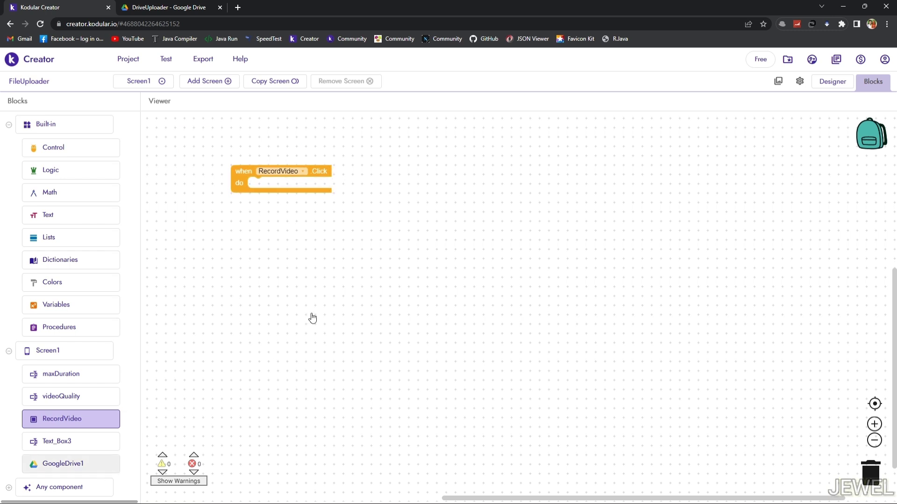
pyautogui.moveTo(363, 160); pyautogui.dragTo(365, 305)
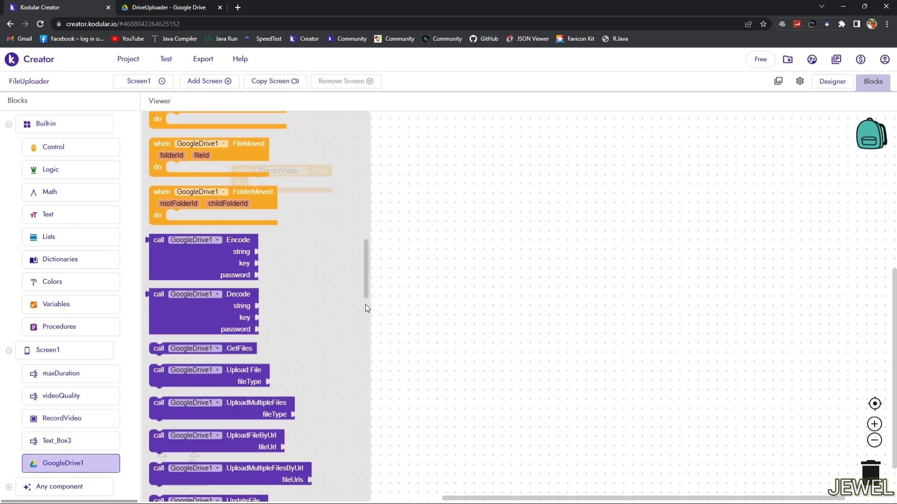
pyautogui.scroll(-3, 365, 312)
pyautogui.click(255, 356)
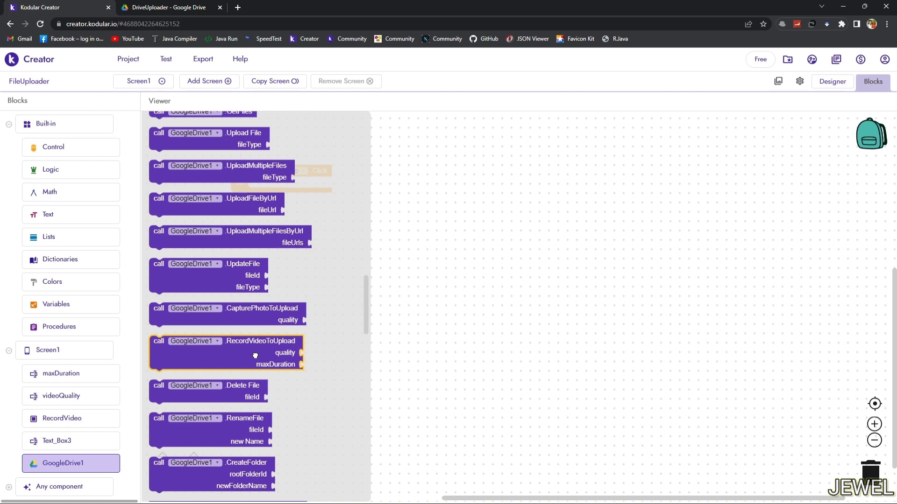
pyautogui.moveTo(255, 356); pyautogui.dragTo(356, 201)
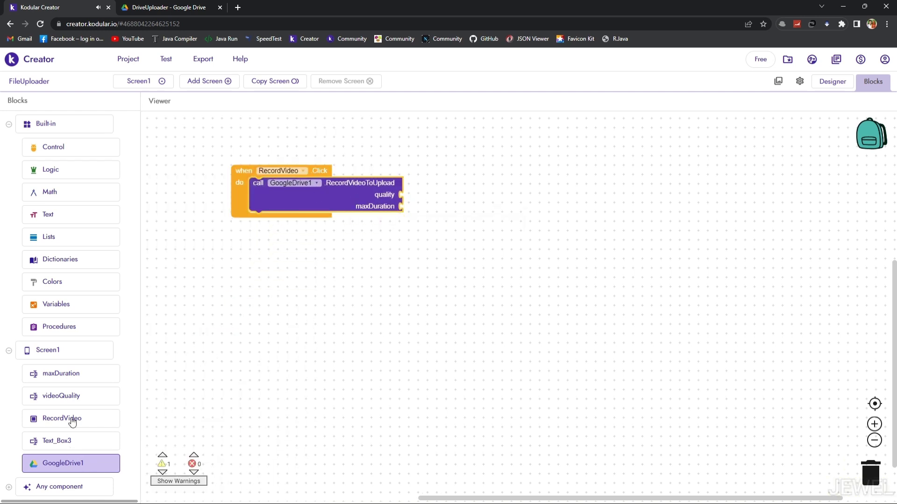
# Feed videoQuality.Text into quality and maxDuration.Text into maxDuration
pyautogui.click(70, 397)
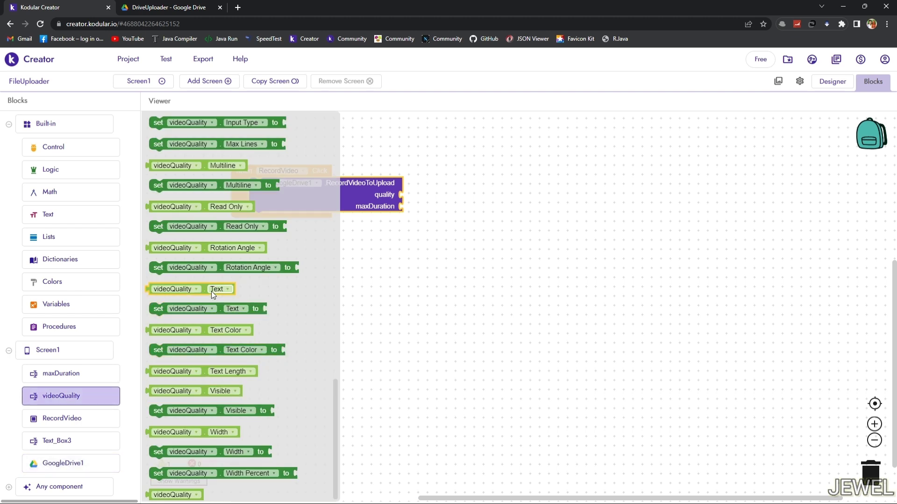
pyautogui.moveTo(211, 291); pyautogui.dragTo(468, 199)
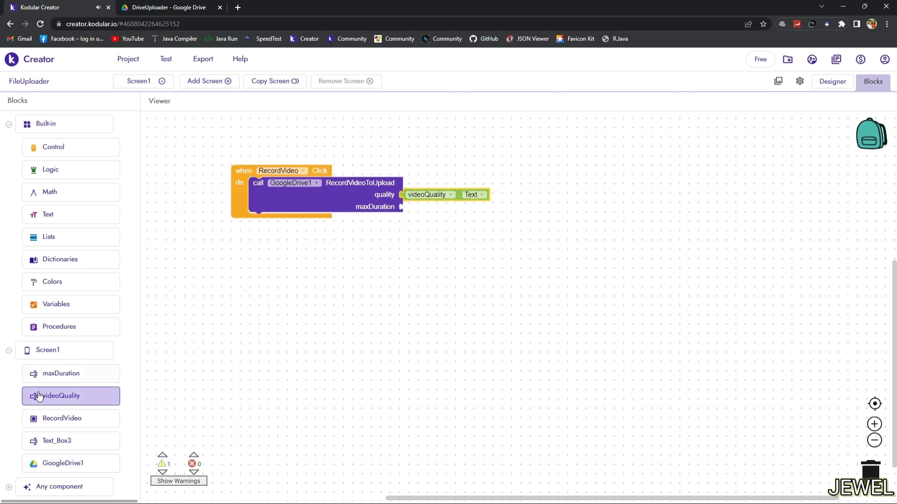
pyautogui.click(64, 373)
pyautogui.moveTo(191, 298); pyautogui.dragTo(445, 212)
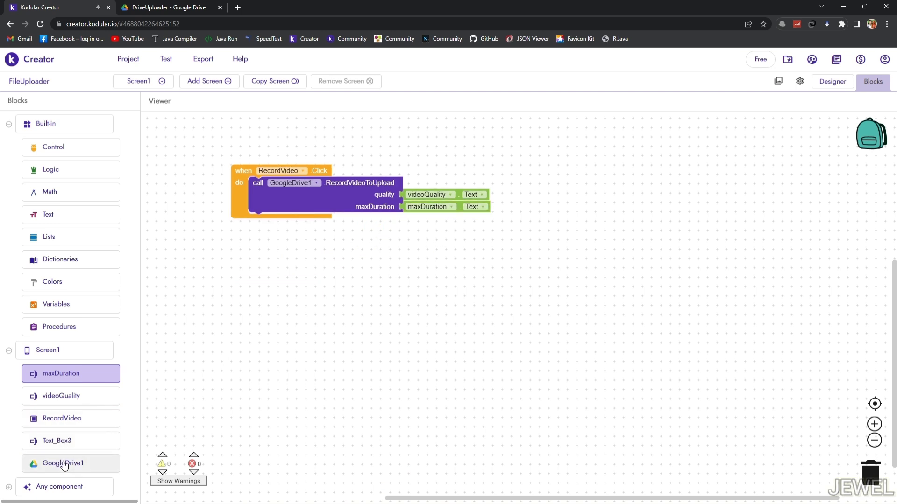
# Handle GoogleDrive1.RecordedVideoUploaded by setting Text_Box3.Text to the file Name
pyautogui.click(63, 462)
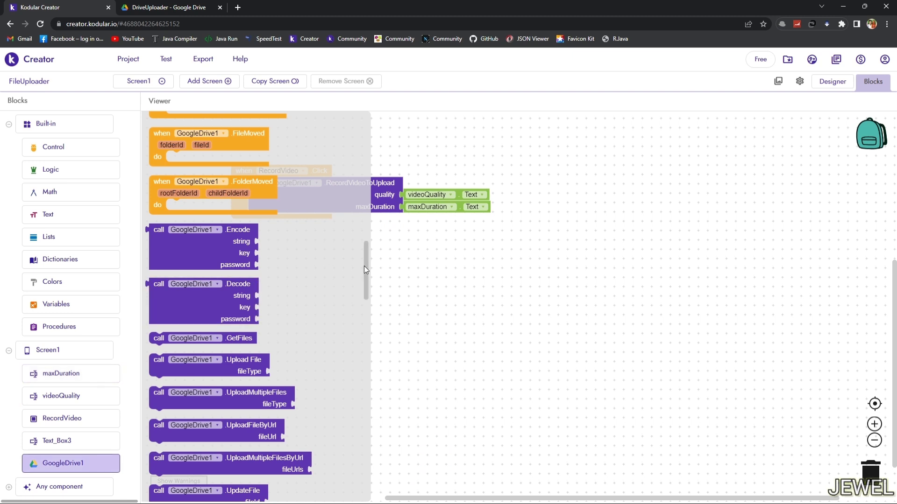
pyautogui.moveTo(364, 269)
pyautogui.mouseDown()
pyautogui.moveTo(370, 192)
pyautogui.moveTo(365, 199)
pyautogui.mouseUp()
pyautogui.moveTo(292, 221)
pyautogui.mouseDown()
pyautogui.moveTo(375, 247)
pyautogui.moveTo(367, 242)
pyautogui.moveTo(367, 251)
pyautogui.mouseUp()
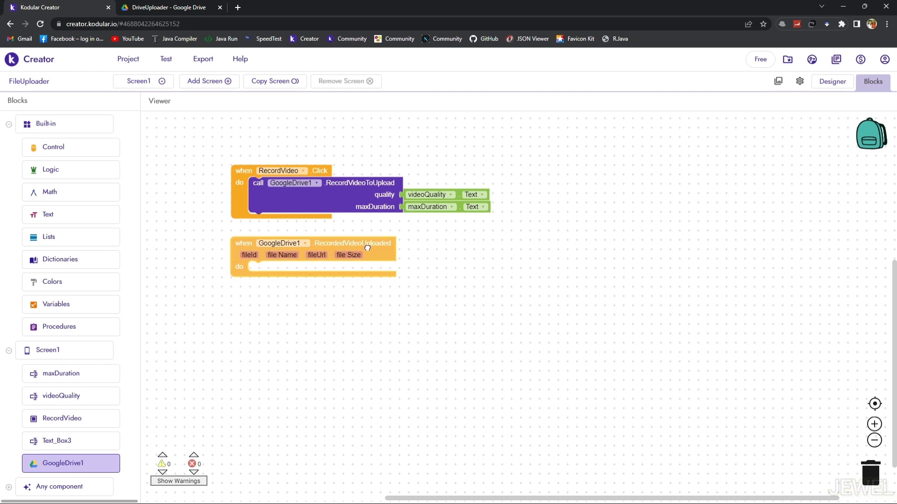
pyautogui.click(79, 436)
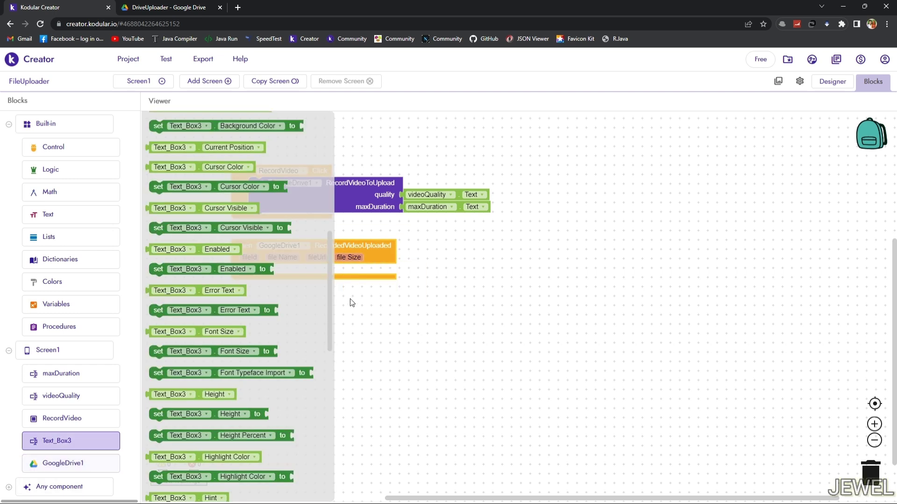
pyautogui.moveTo(330, 293); pyautogui.dragTo(317, 361)
pyautogui.scroll(-1, 316, 378)
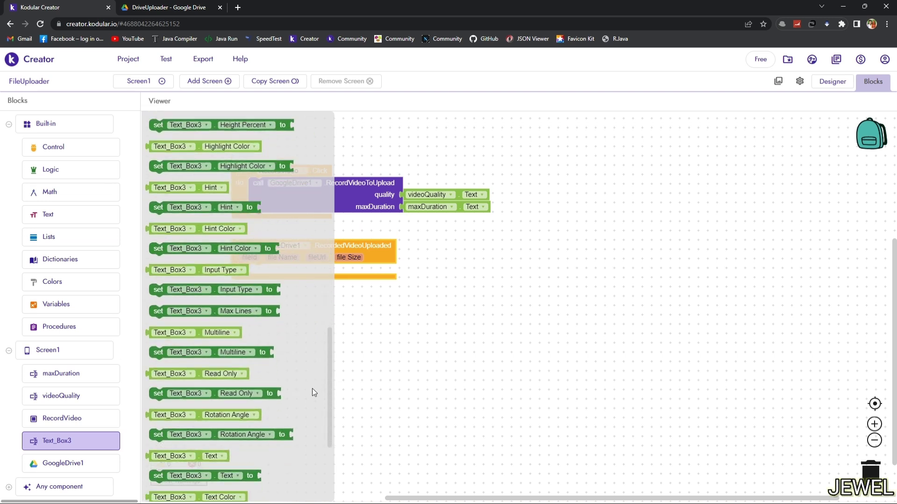
pyautogui.scroll(-1, 312, 392)
pyautogui.scroll(-1, 311, 400)
pyautogui.scroll(-1, 312, 407)
pyautogui.click(252, 424)
pyautogui.moveTo(252, 425)
pyautogui.mouseDown()
pyautogui.moveTo(324, 296)
pyautogui.moveTo(301, 270)
pyautogui.moveTo(391, 270)
pyautogui.mouseUp()
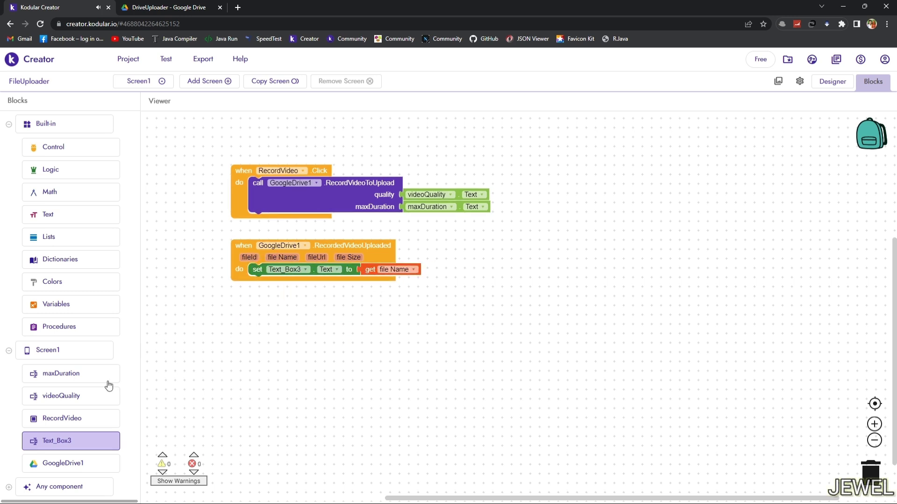
# Add a VideoRecordCanceled event holding a duplicated set Text_Box3.Text block with an empty text value
pyautogui.click(74, 464)
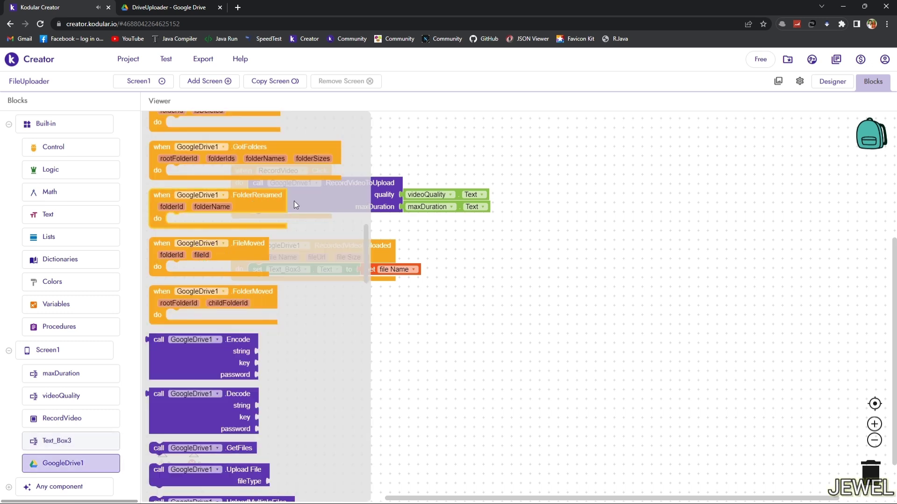
pyautogui.moveTo(365, 241); pyautogui.dragTo(368, 184)
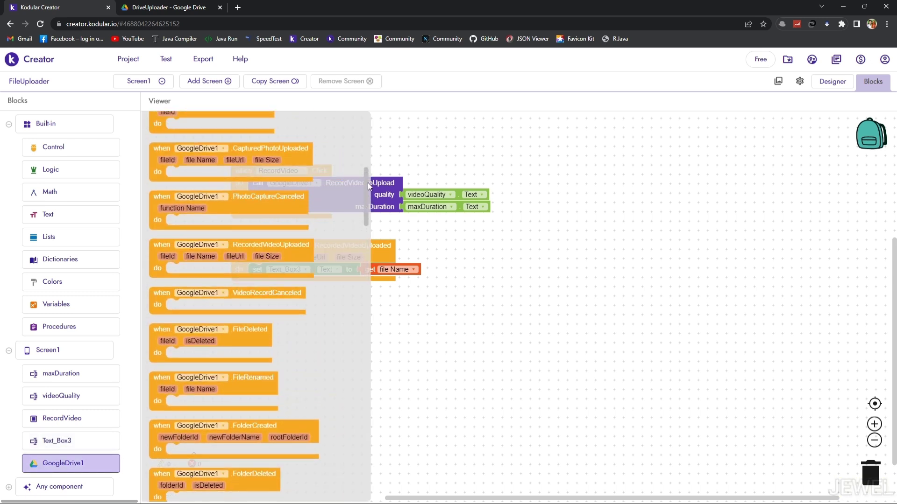
pyautogui.moveTo(368, 184); pyautogui.dragTo(368, 183)
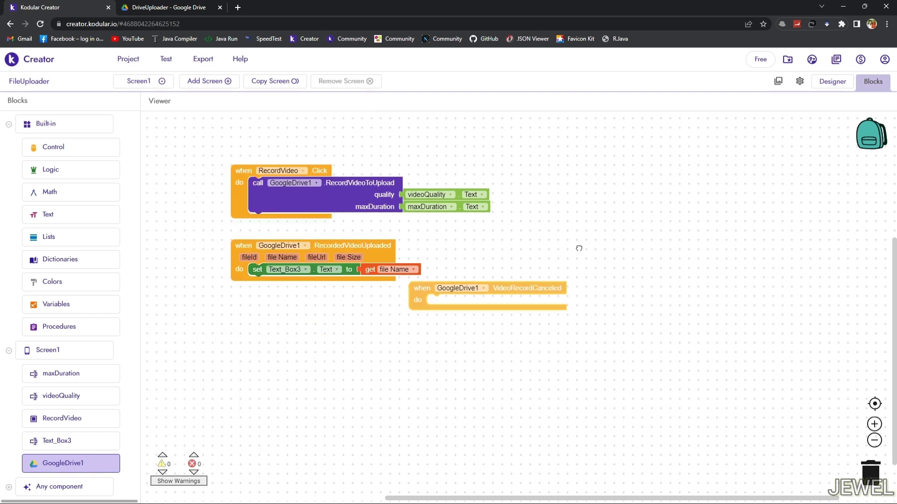
pyautogui.moveTo(259, 299); pyautogui.dragTo(341, 298)
pyautogui.rightClick(324, 279)
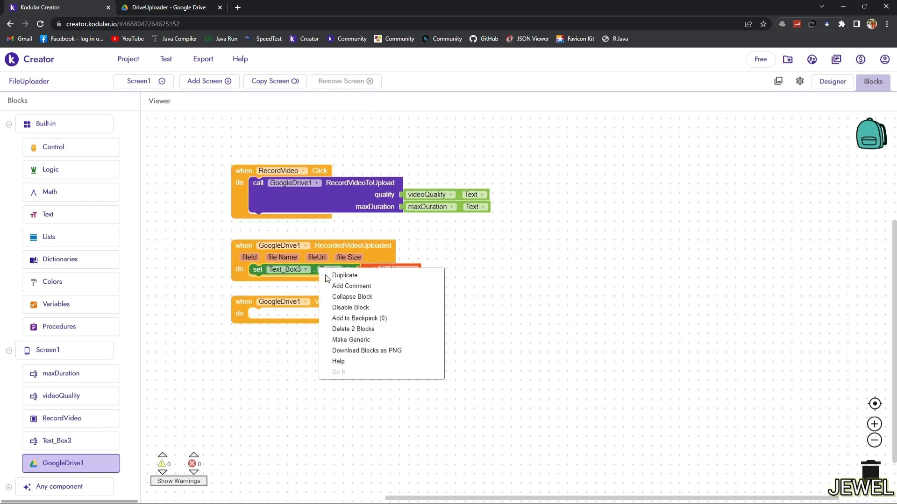
pyautogui.click(343, 274)
pyautogui.moveTo(258, 286); pyautogui.dragTo(259, 314)
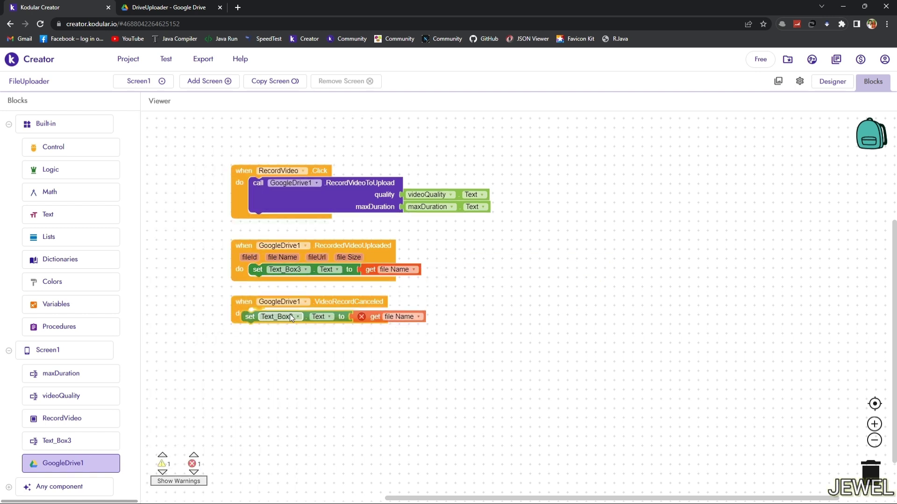
pyautogui.click(78, 215)
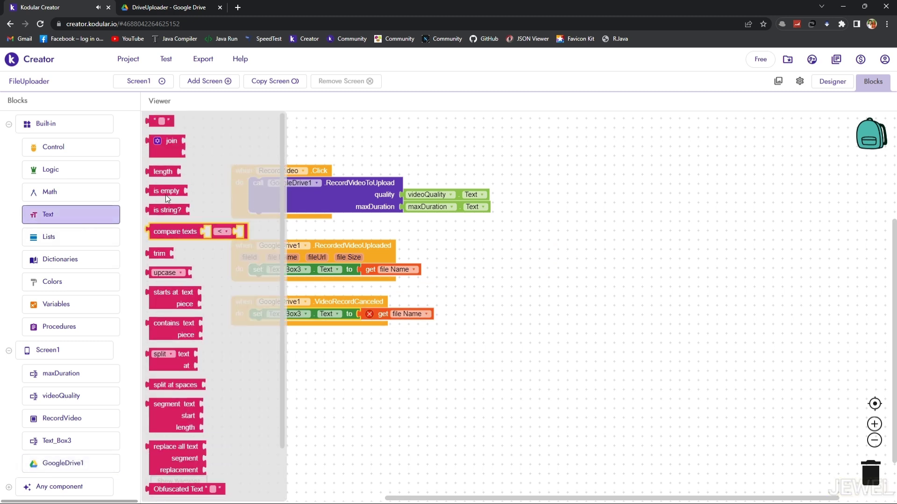
pyautogui.moveTo(160, 121); pyautogui.dragTo(386, 318)
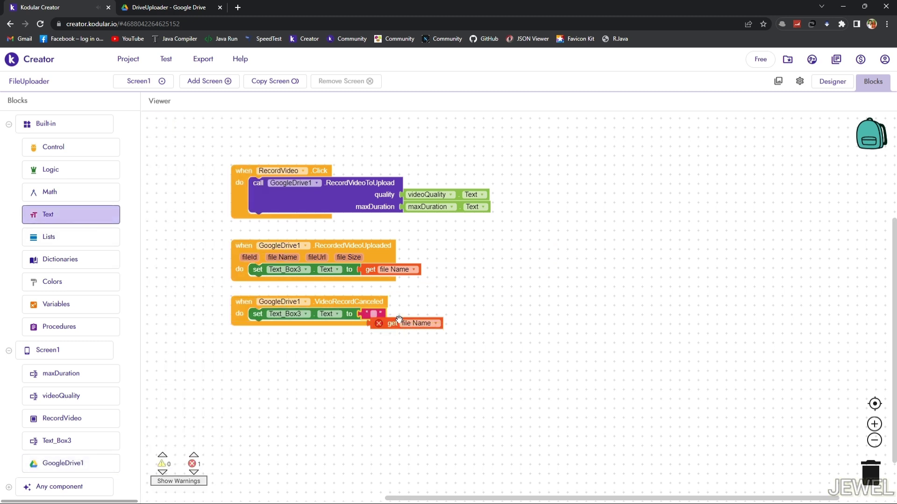
pyautogui.press('Delete')
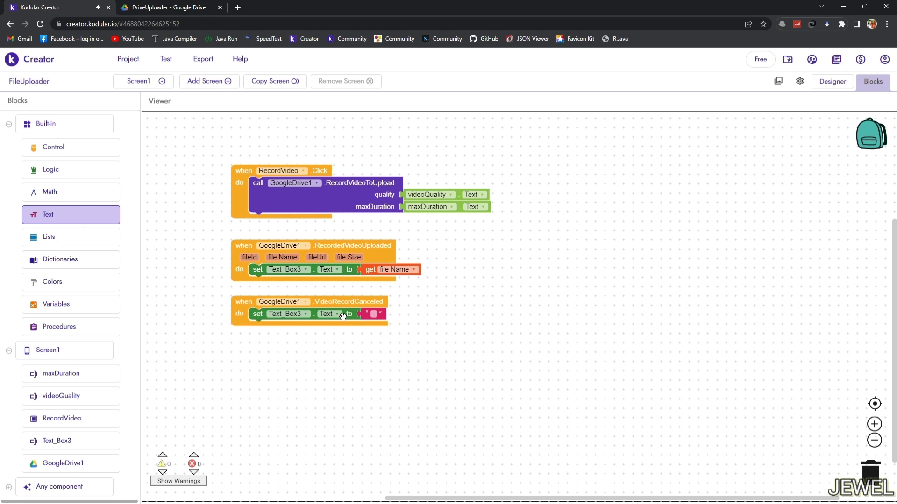
# Clear Text_Box3 at the start of RecordVideo.Click and make the cancel message "Video recording canceled"
pyautogui.rightClick(356, 315)
pyautogui.click(371, 322)
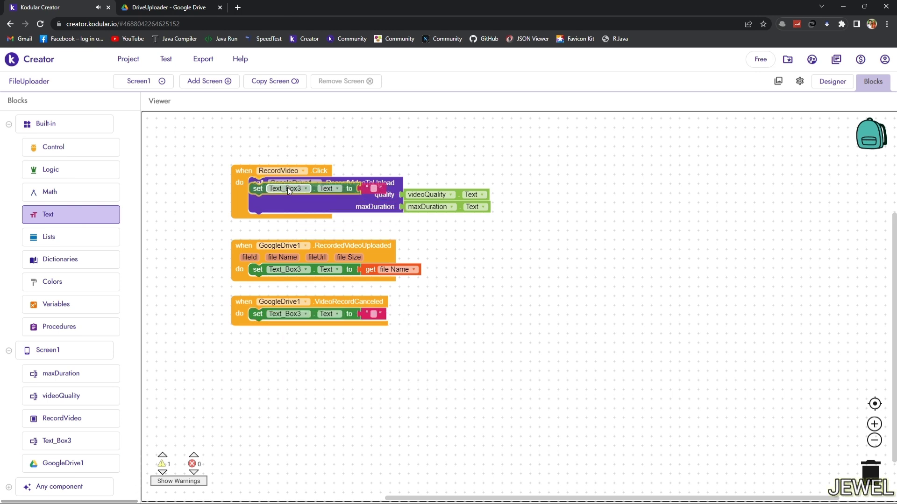
pyautogui.moveTo(299, 331); pyautogui.dragTo(288, 187)
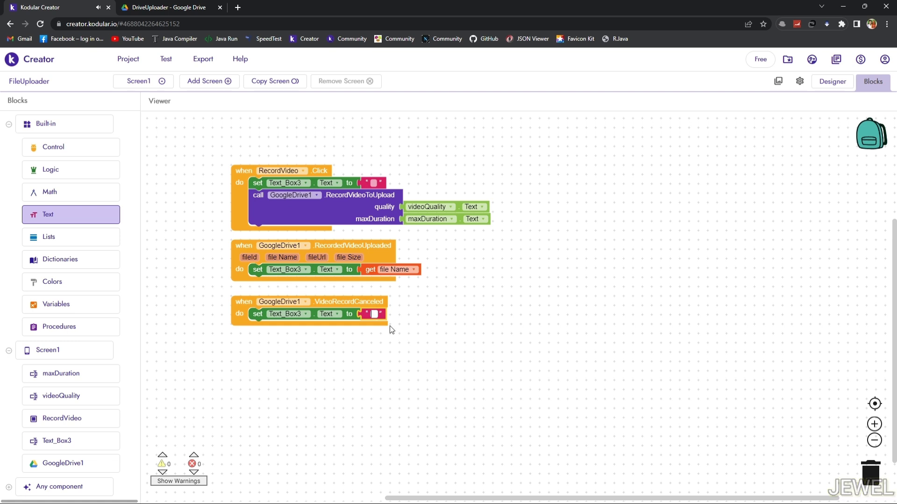
pyautogui.write('V')
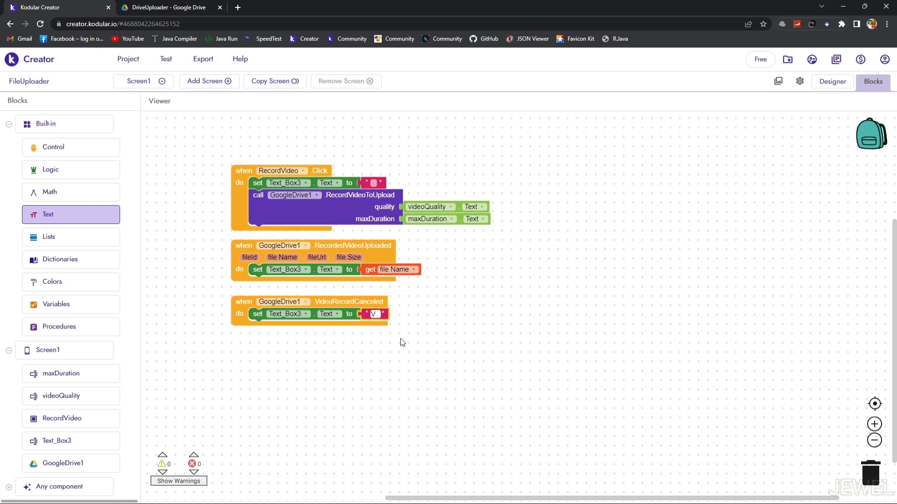
pyautogui.write('ideo ')
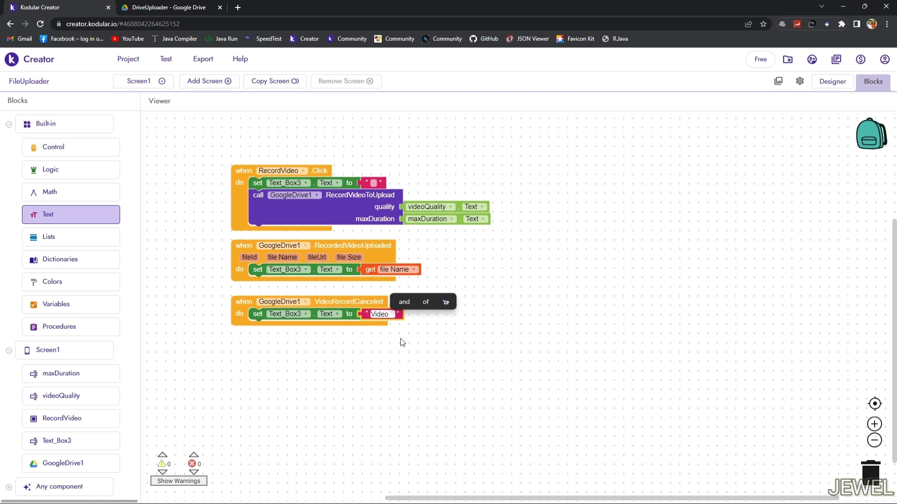
pyautogui.write('record')
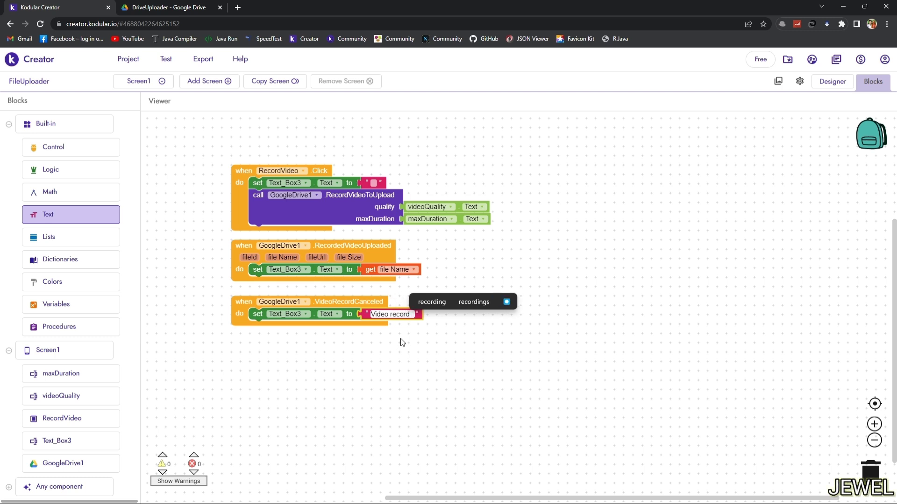
pyautogui.write('ing can')
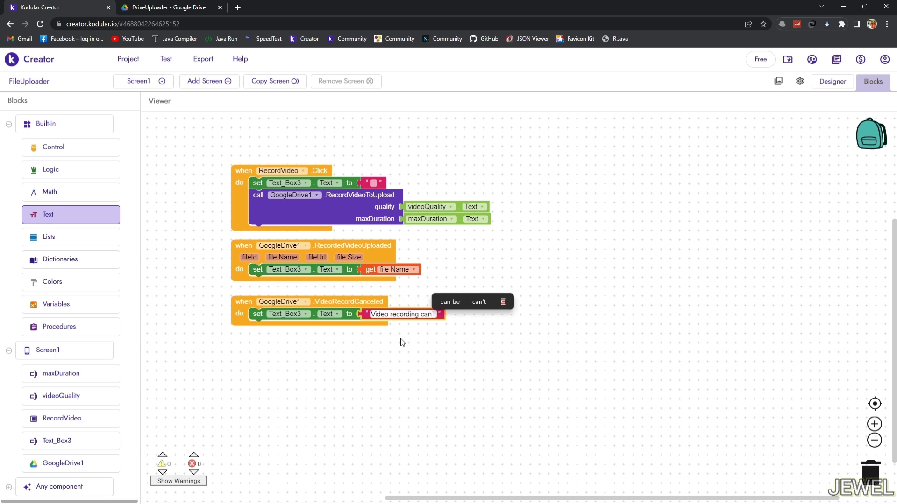
pyautogui.write('celed')
pyautogui.press('Return')
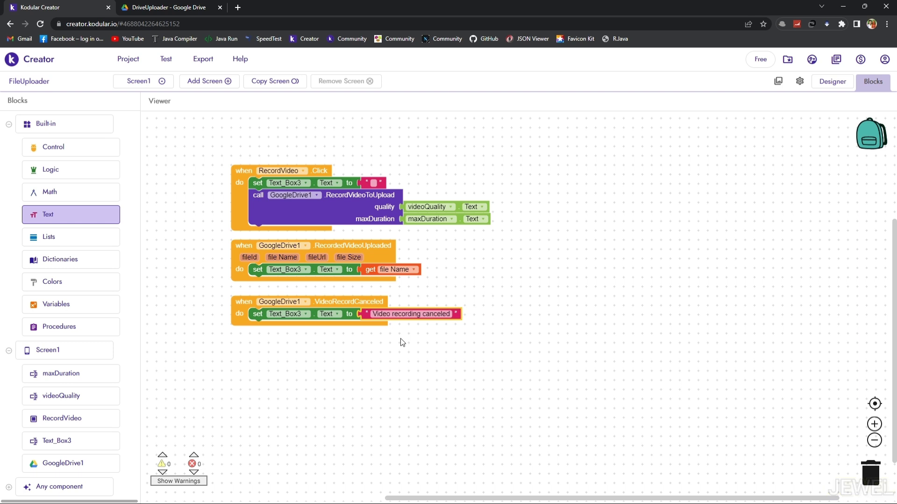
pyautogui.click(404, 364)
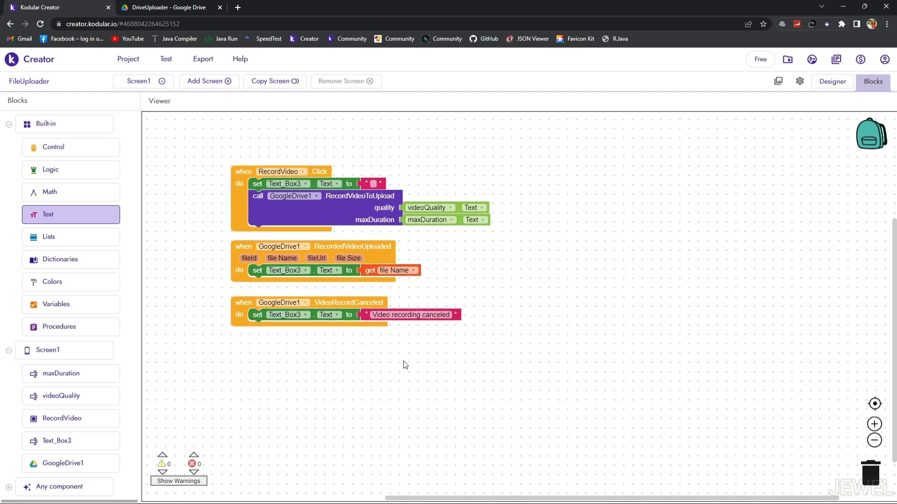
# Add a GoogleDrive1.Failed event that sets Text_Box3.Text to the error Message parameter
pyautogui.click(74, 464)
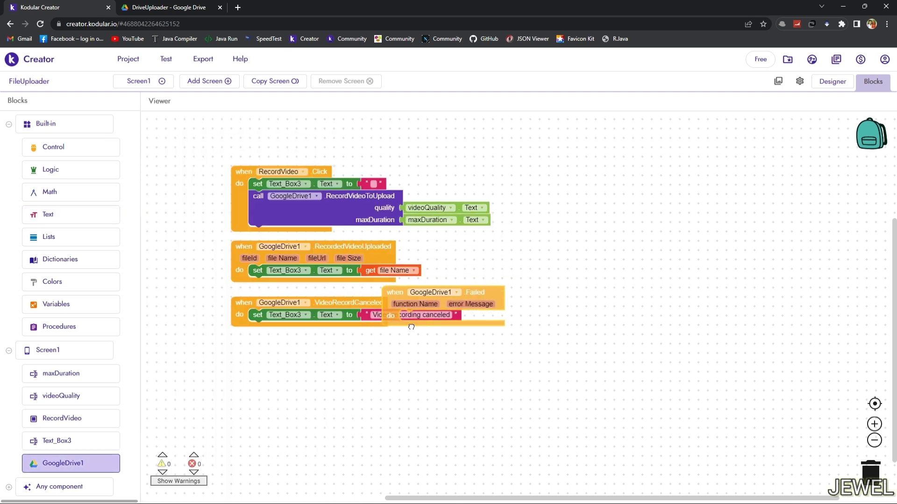
pyautogui.moveTo(269, 136); pyautogui.dragTo(350, 362)
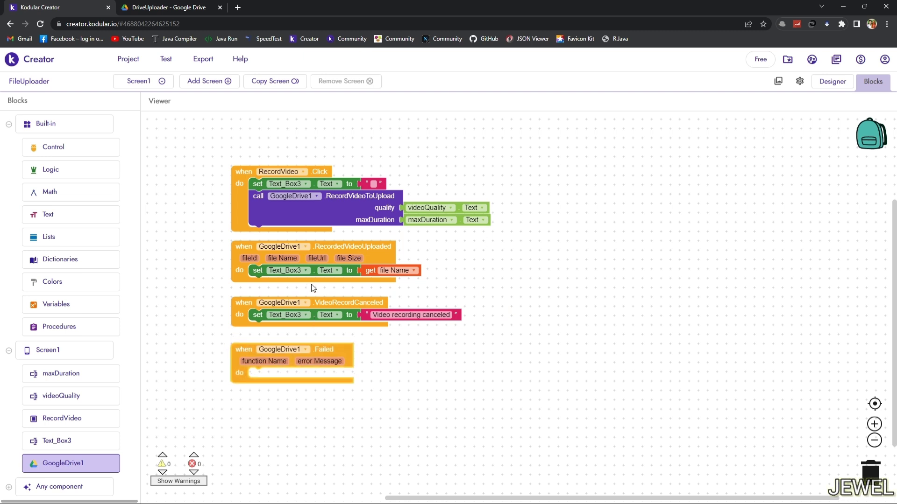
pyautogui.rightClick(313, 271)
pyautogui.click(330, 277)
pyautogui.moveTo(296, 289)
pyautogui.mouseDown()
pyautogui.moveTo(295, 371)
pyautogui.moveTo(287, 373)
pyautogui.mouseUp()
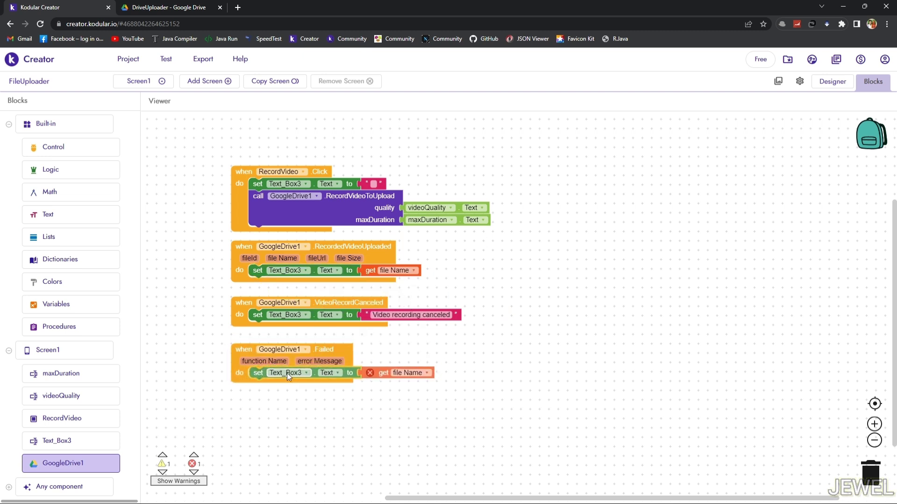
pyautogui.click(421, 374)
pyautogui.click(406, 395)
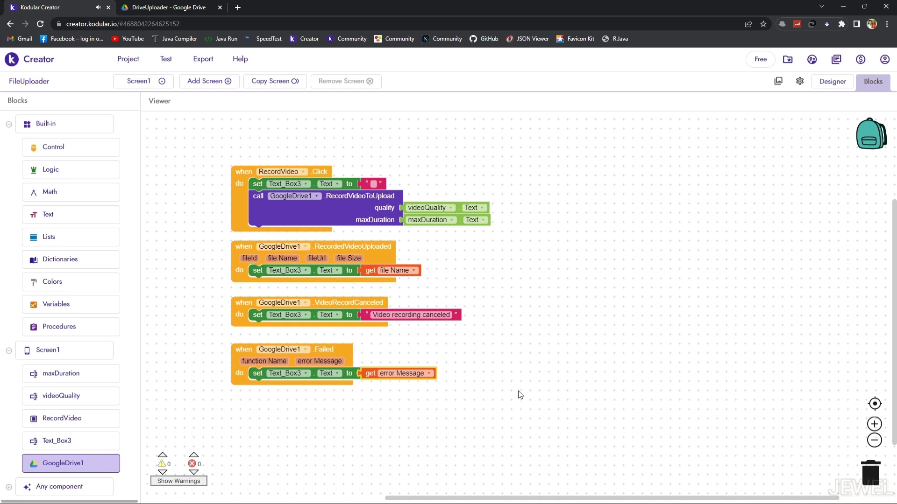
pyautogui.moveTo(519, 393)
pyautogui.mouseDown()
pyautogui.moveTo(502, 379)
pyautogui.moveTo(519, 357)
pyautogui.mouseUp()
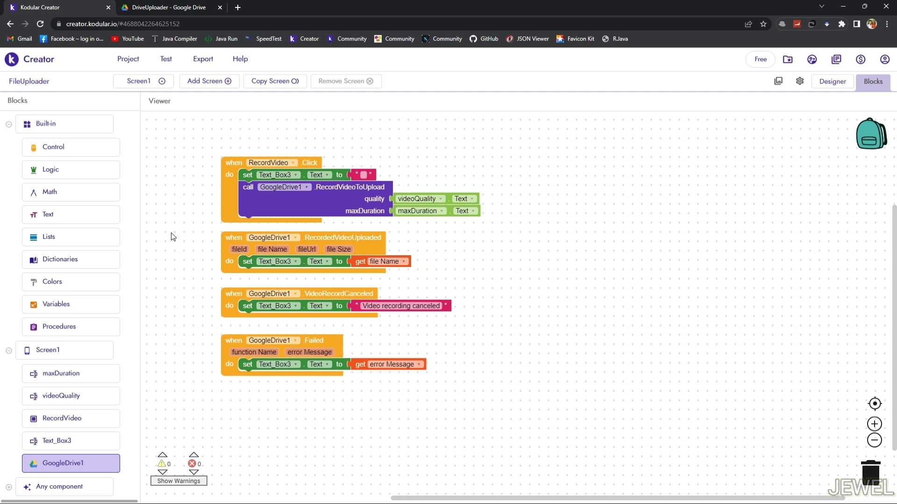
# Connect the app to the phone Companion via Test, then reload the Google Drive folder
pyautogui.click(169, 60)
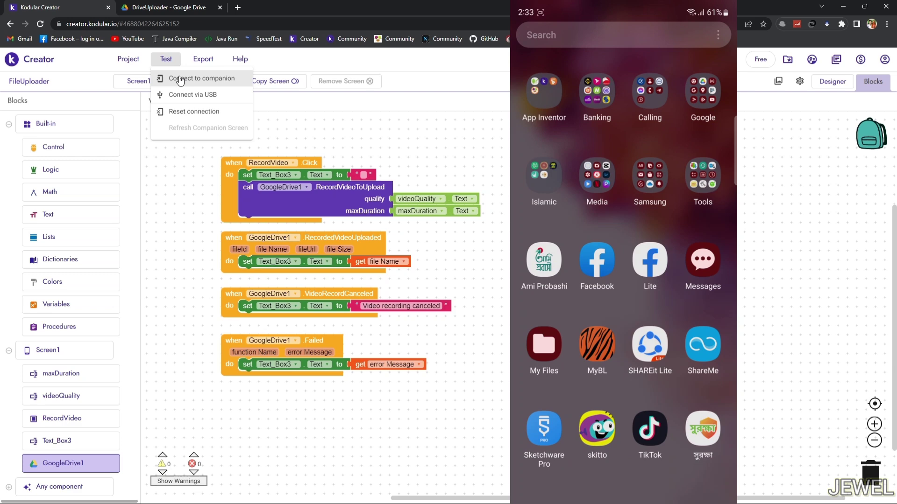
pyautogui.click(180, 79)
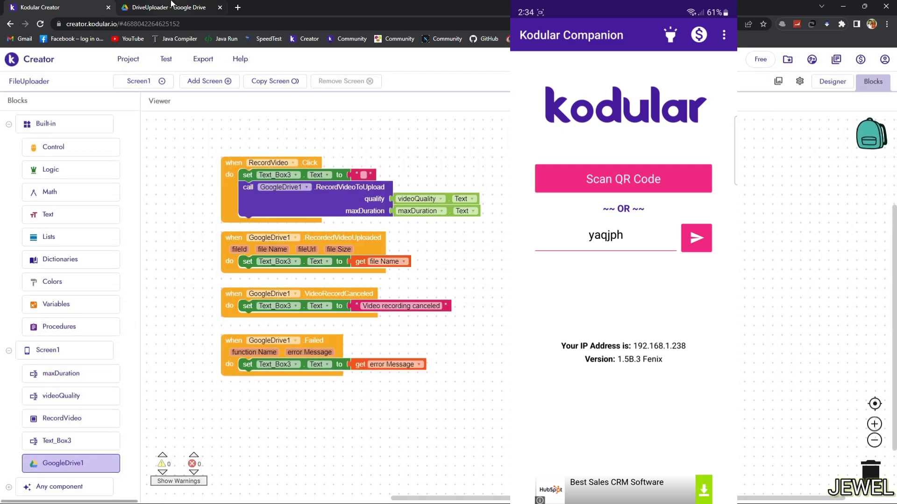
pyautogui.click(164, 7)
pyautogui.click(40, 23)
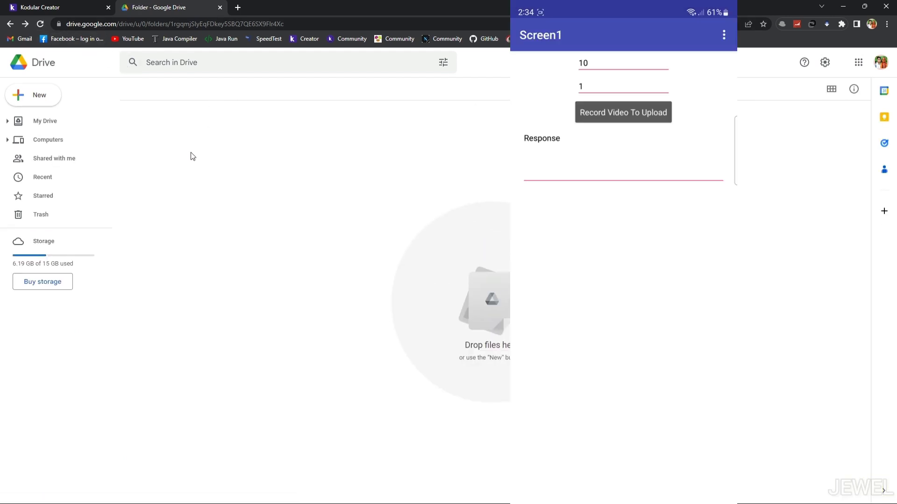
# Record a video on the phone and check Drive for Video_20230312_143416.mp4 in DriveUploader
pyautogui.click(59, 5)
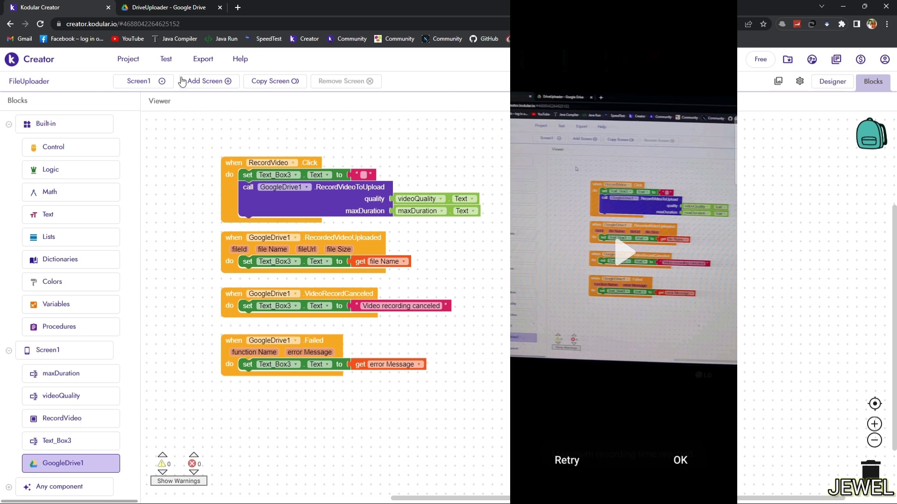
pyautogui.click(176, 6)
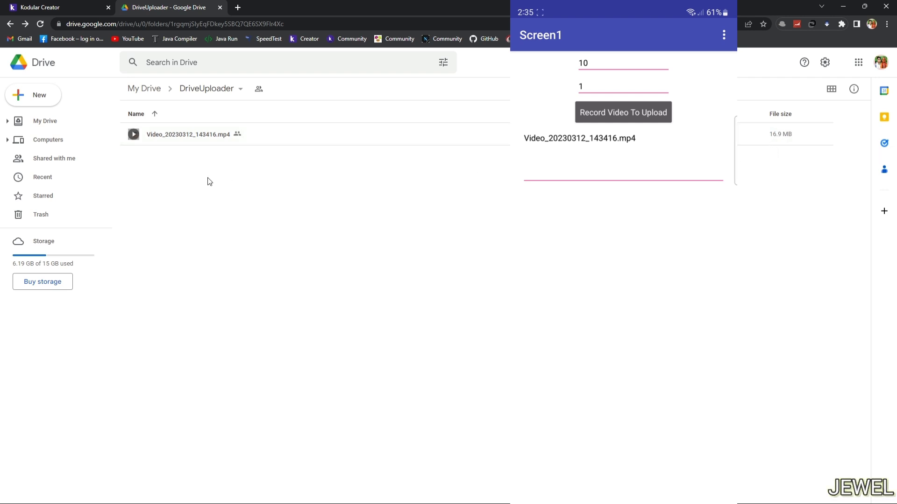
# Preview and play Video_20230312_143416.mp4 in Drive, then return to the blocks editor
pyautogui.doubleClick(154, 135)
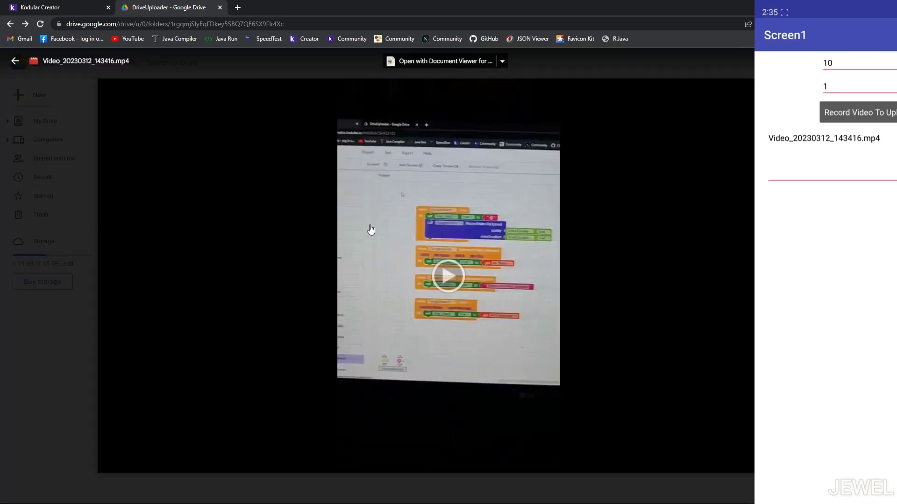
pyautogui.click(448, 276)
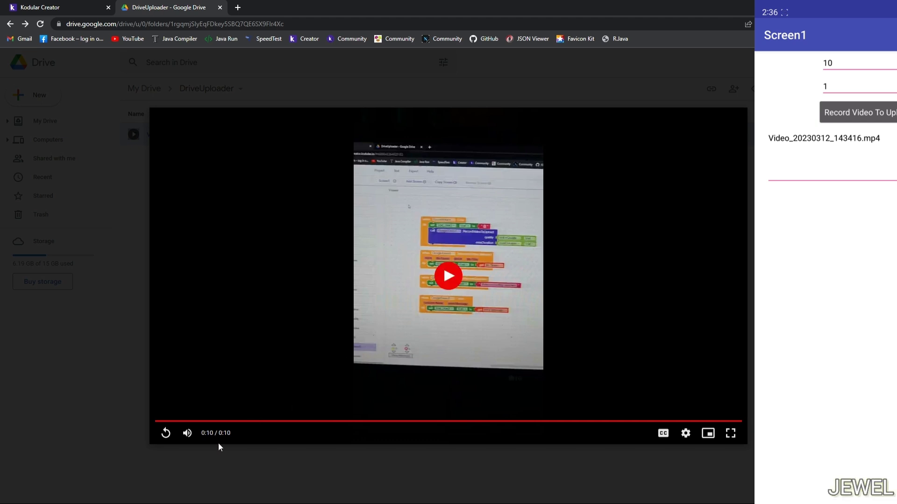
pyautogui.click(143, 222)
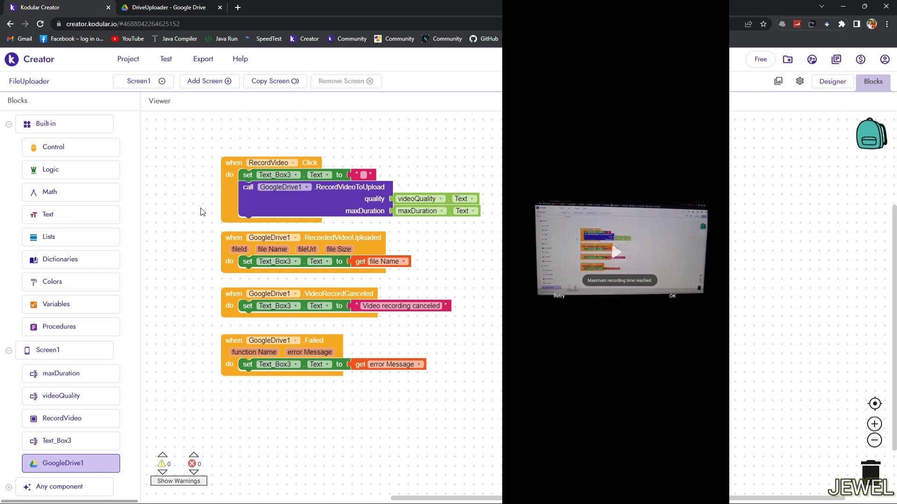
# Preview the second upload Video_20230312_143634.mp4 in Drive muted, then close the preview
pyautogui.click(182, 8)
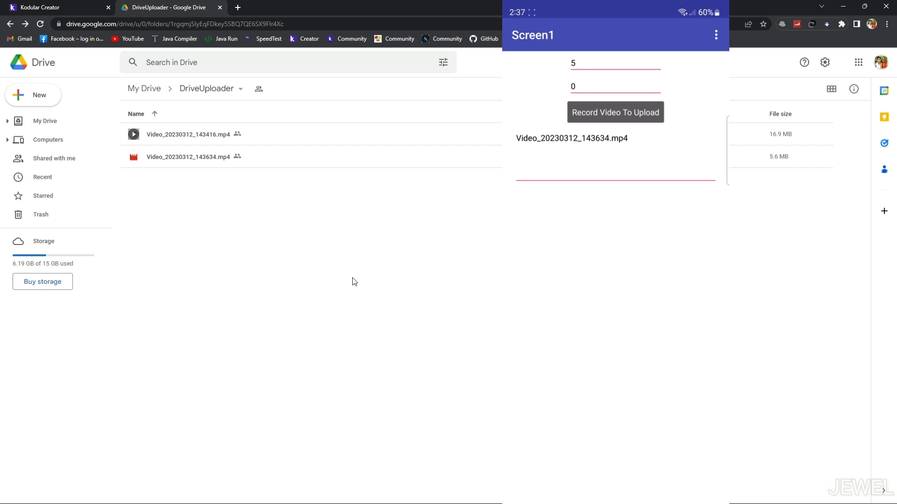
pyautogui.doubleClick(191, 156)
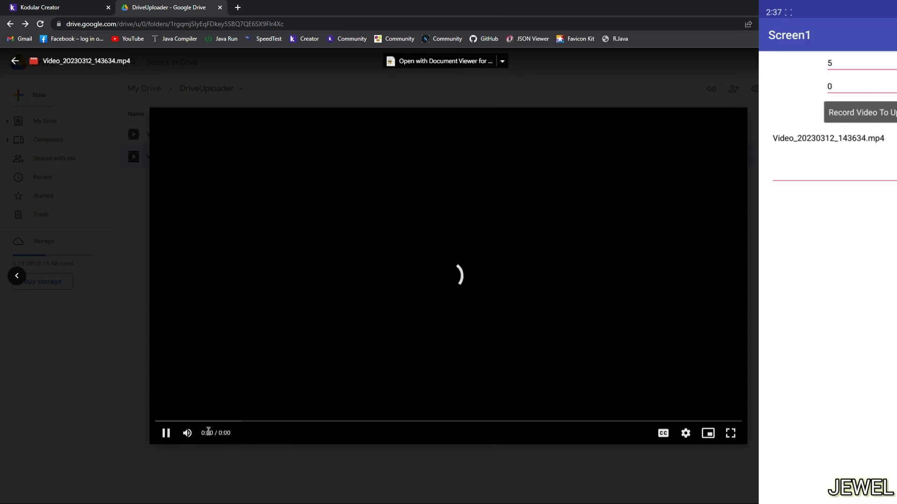
pyautogui.click(188, 434)
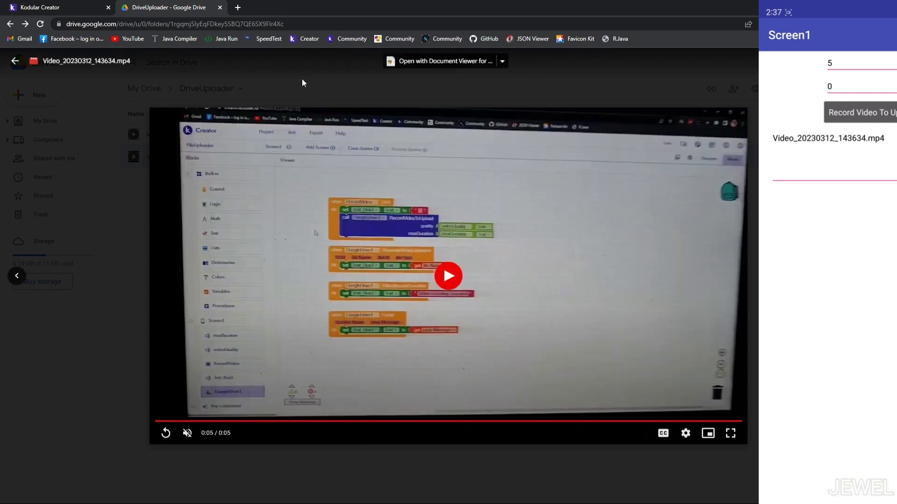
pyautogui.click(302, 78)
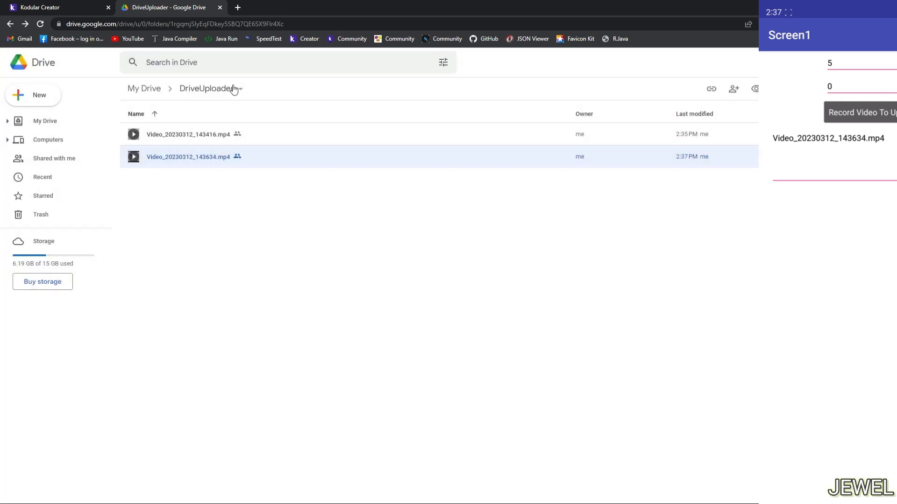
# Reset the Companion connection from the Test menu and close the Kodular Creator tab
pyautogui.click(80, 6)
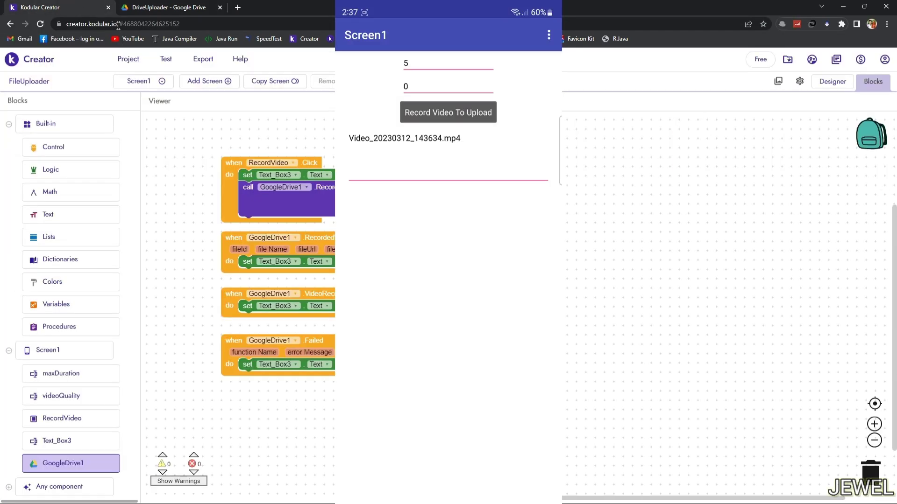
pyautogui.click(169, 64)
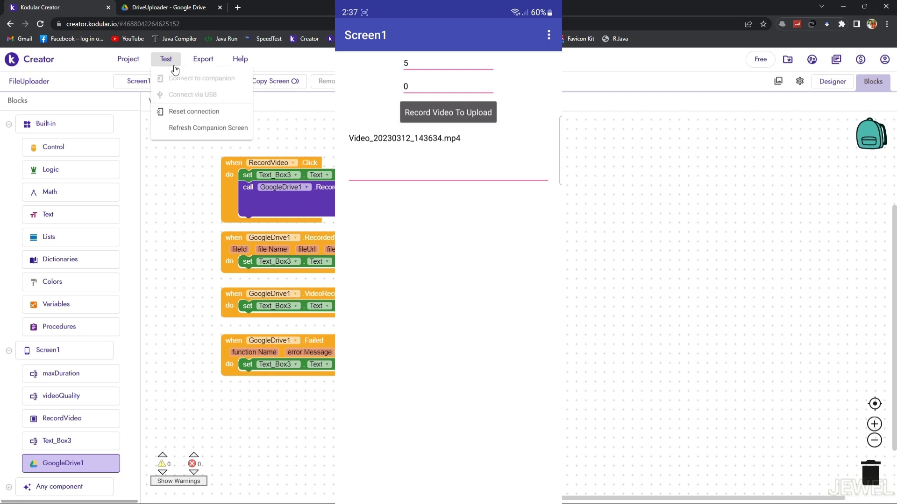
pyautogui.click(194, 112)
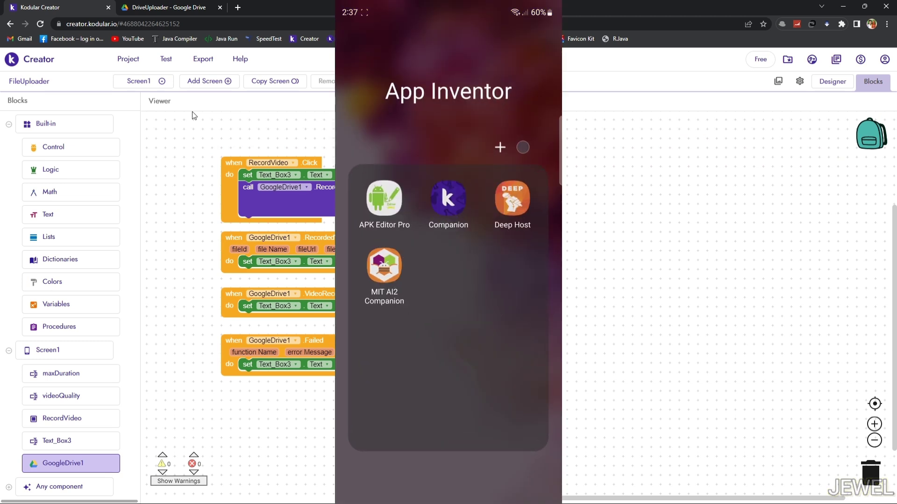
pyautogui.click(170, 61)
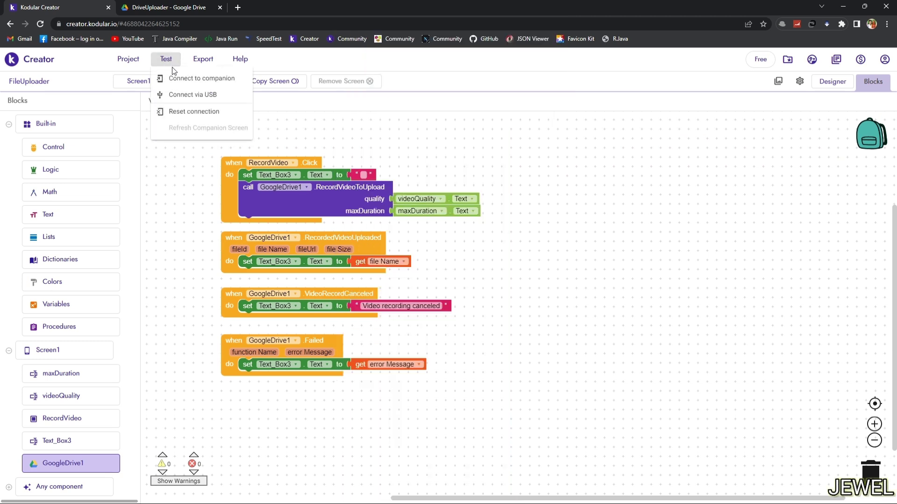
pyautogui.click(179, 112)
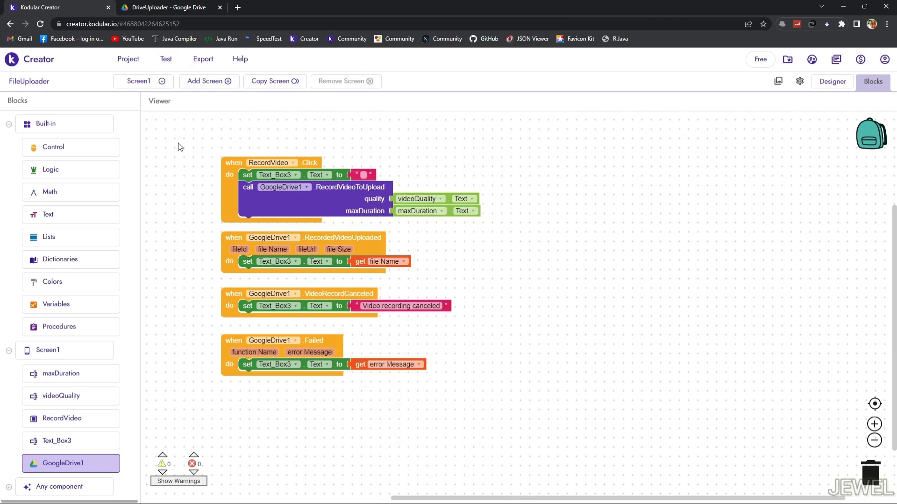
pyautogui.click(107, 7)
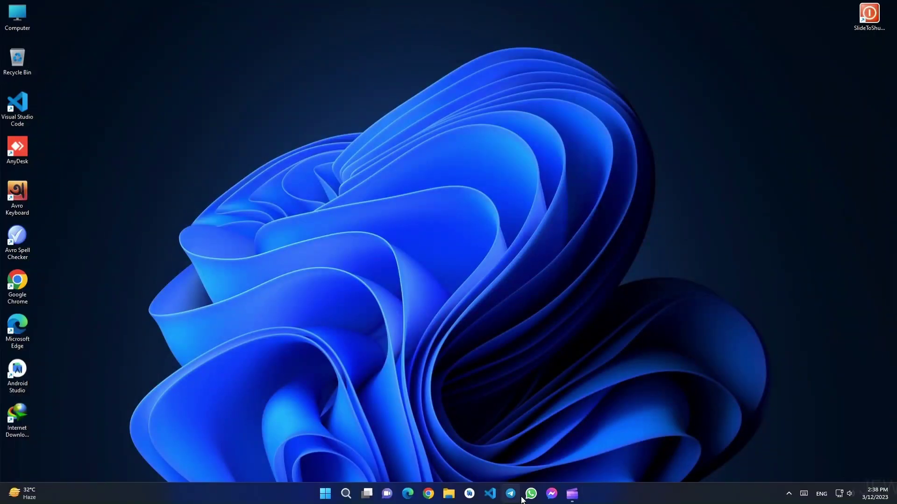